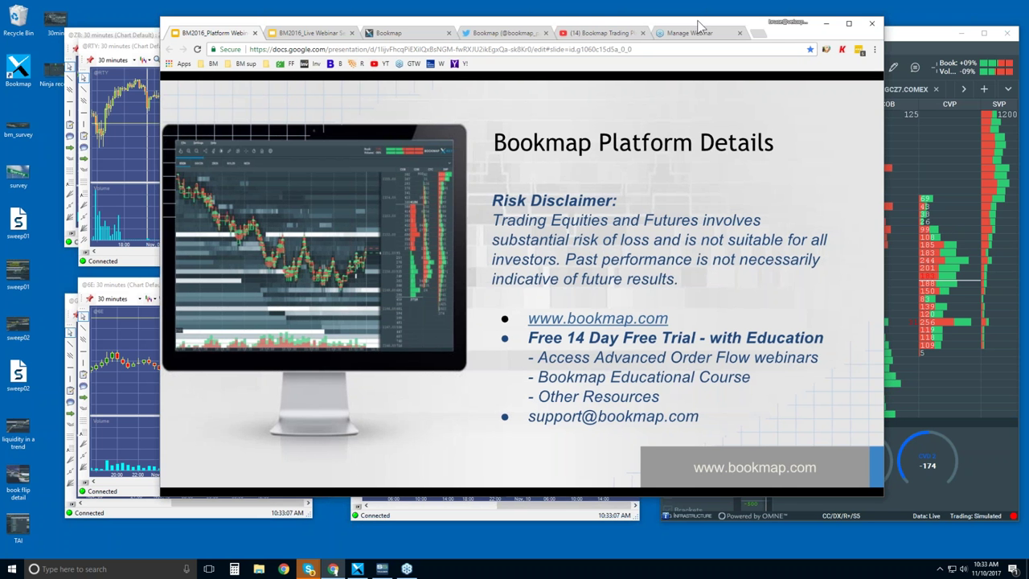
Enlarge the presentation's browser window and go to the home page of the Bookmap website.
drag(871, 493, 935, 545)
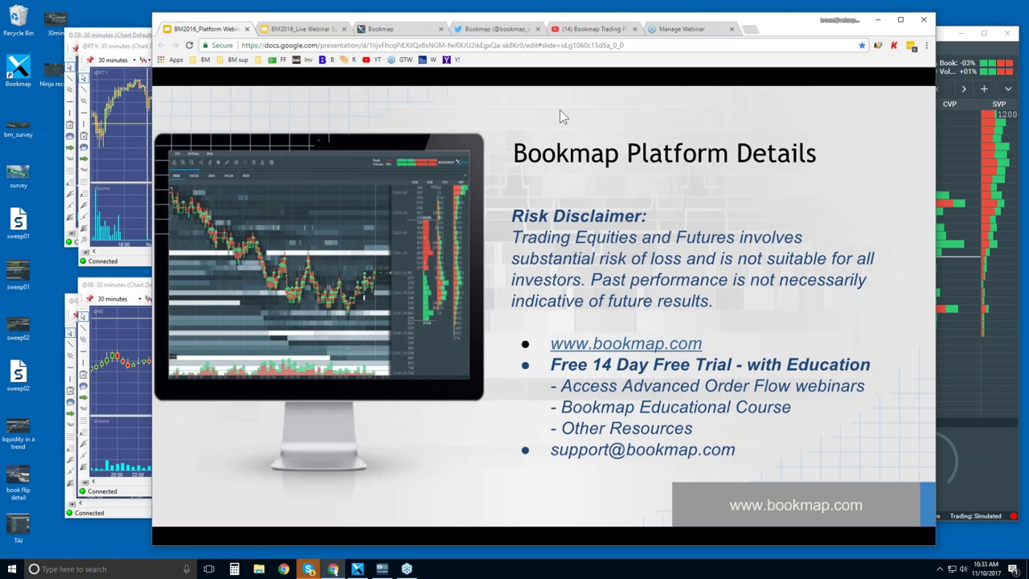
click(395, 30)
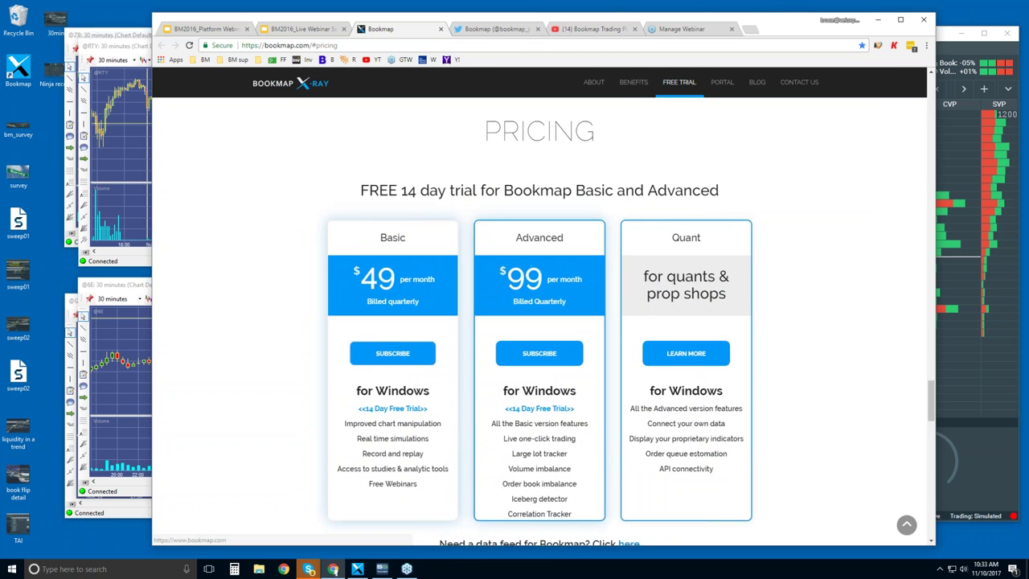
click(293, 88)
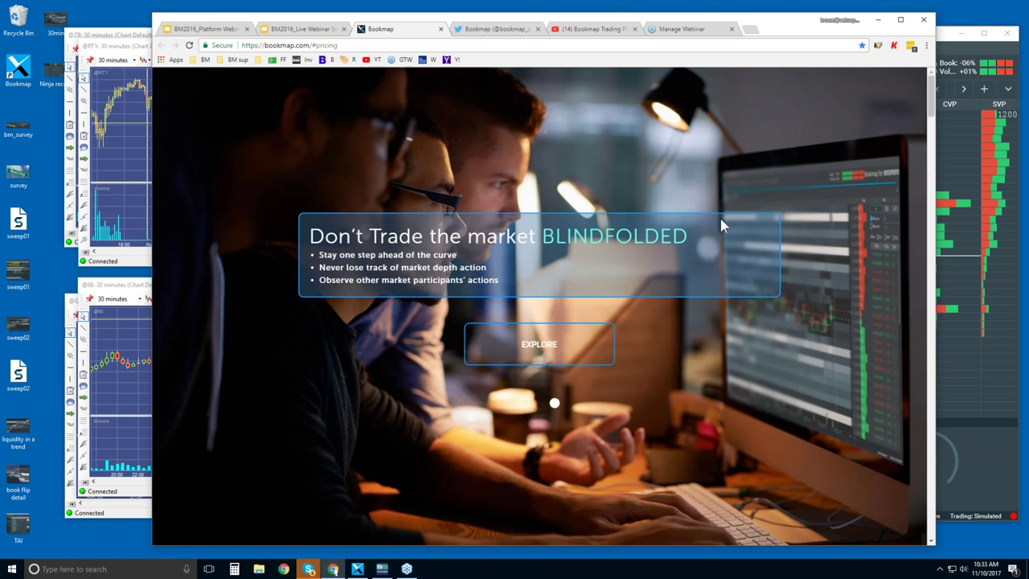
Review the Bookmap home page from the intro and About sections through the Nasdaq TotalView advantages to the supported connectivity platforms.
scroll(618, 265, down, 3)
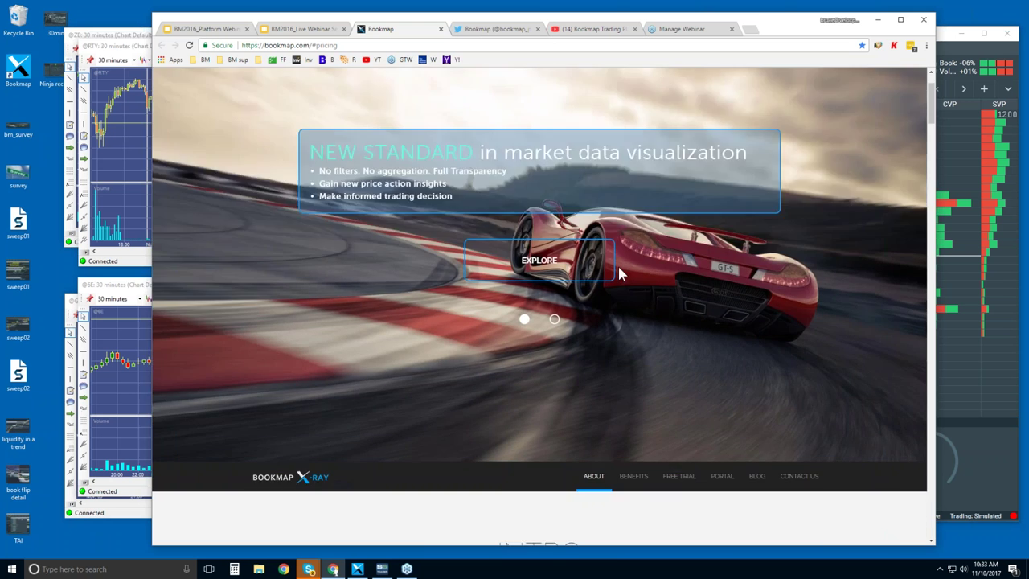
scroll(619, 273, down, 3)
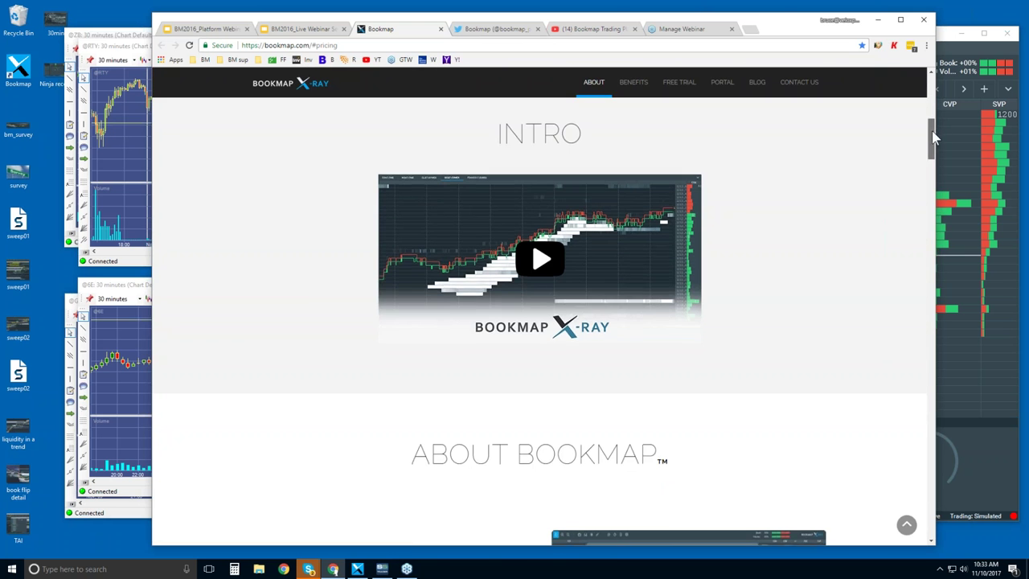
drag(931, 131, 926, 164)
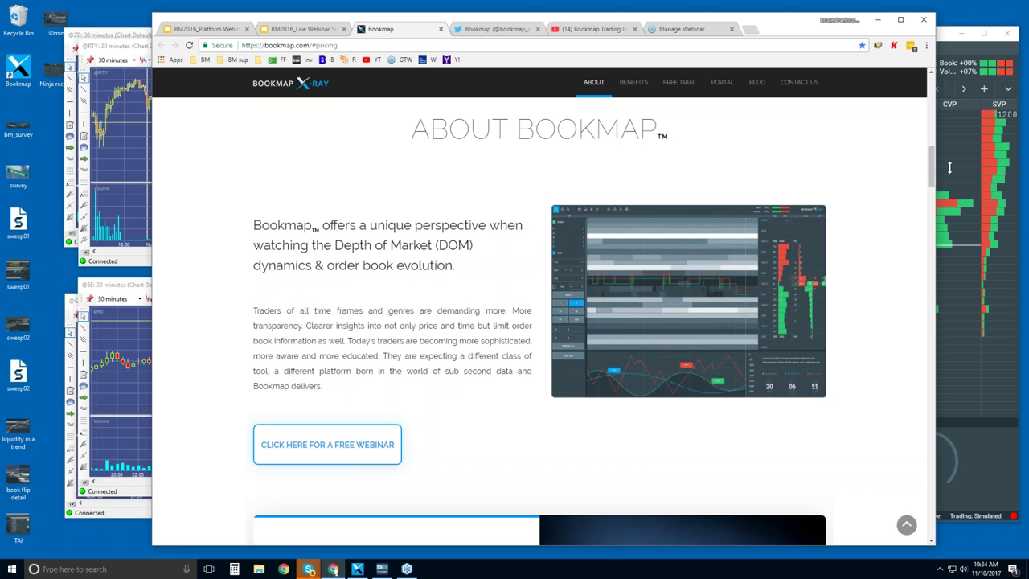
scroll(931, 163, down, 3)
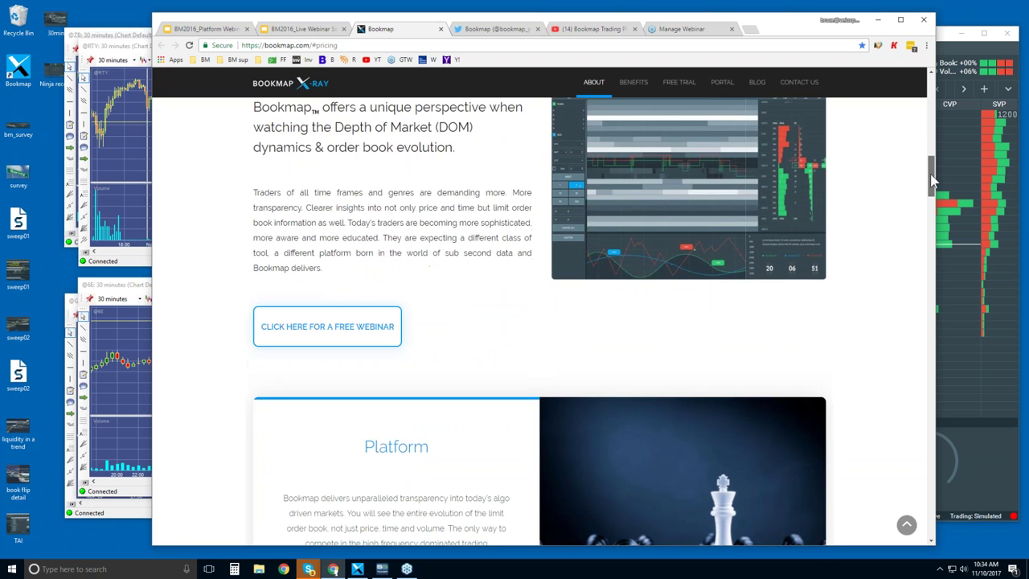
scroll(935, 189, down, 2)
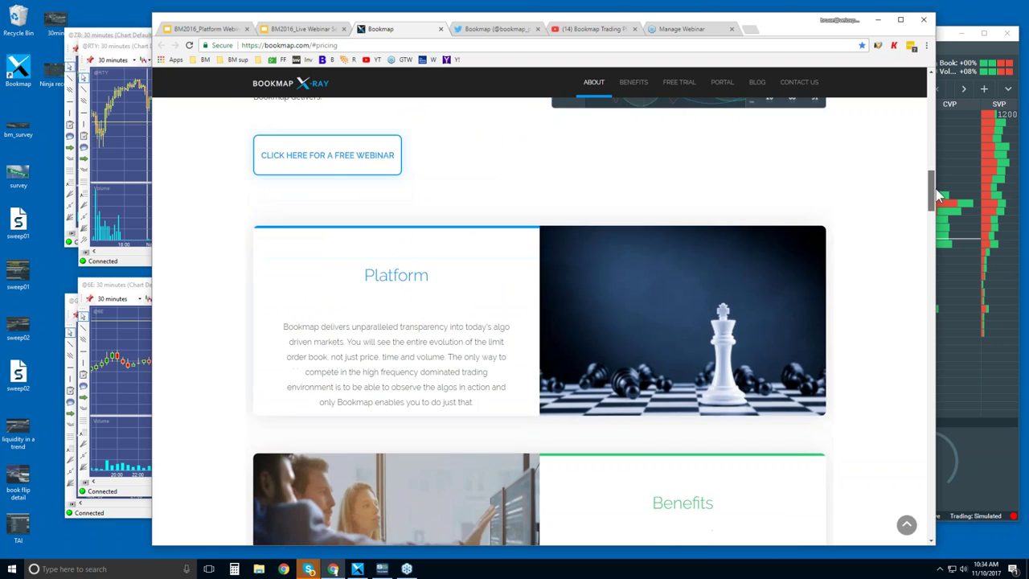
drag(936, 194, 922, 302)
click(289, 339)
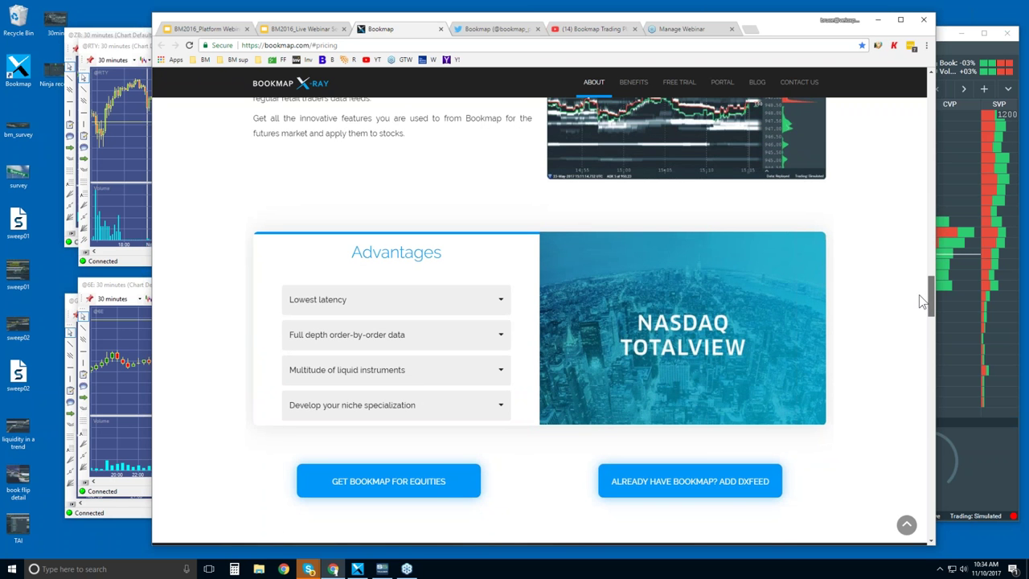
drag(924, 301, 923, 367)
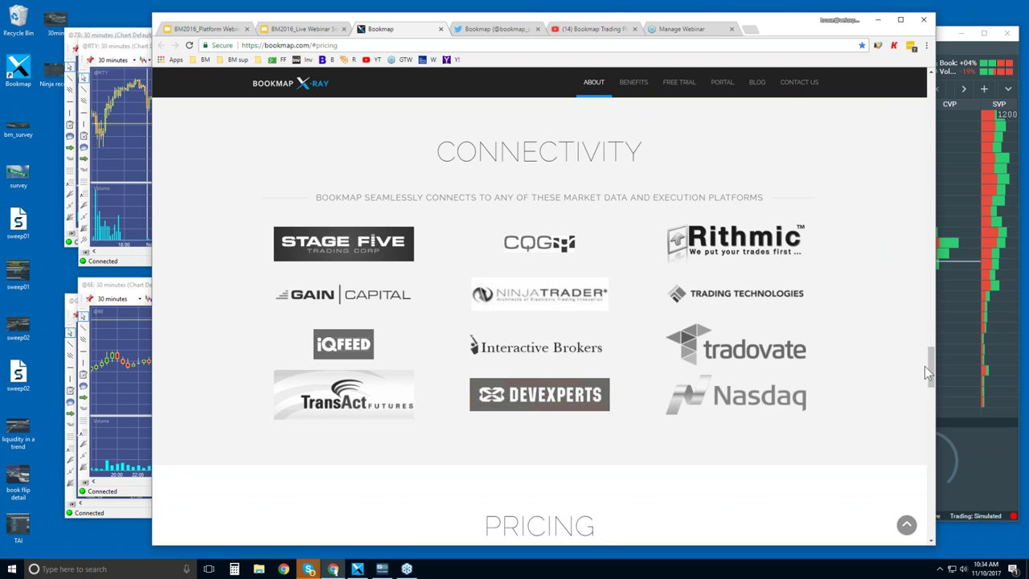
Examine the Basic, Advanced and Quant pricing plans, highlighting live one-click trading and the order flow features of the Advanced plan.
drag(930, 366, 937, 399)
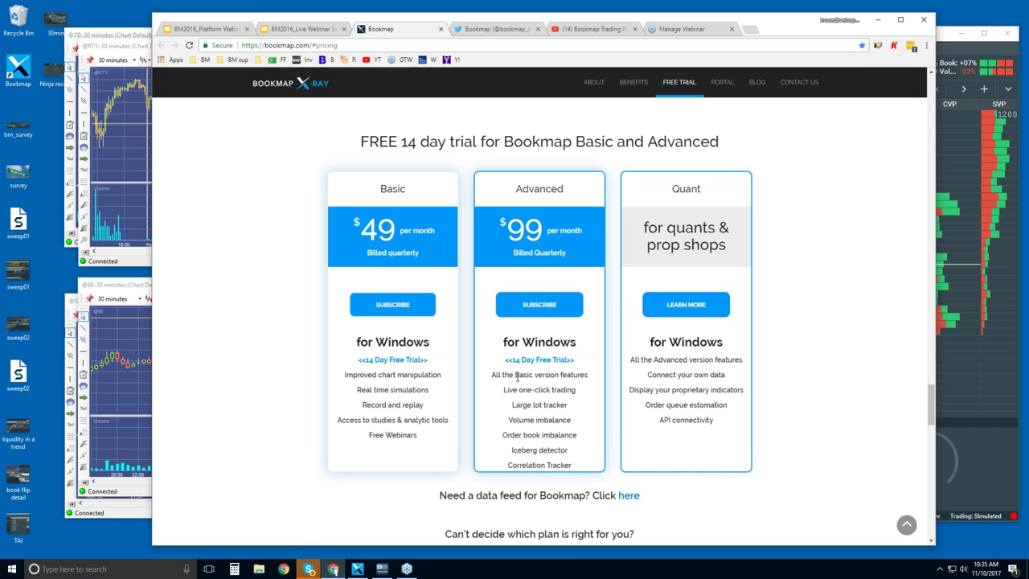
drag(503, 389, 577, 390)
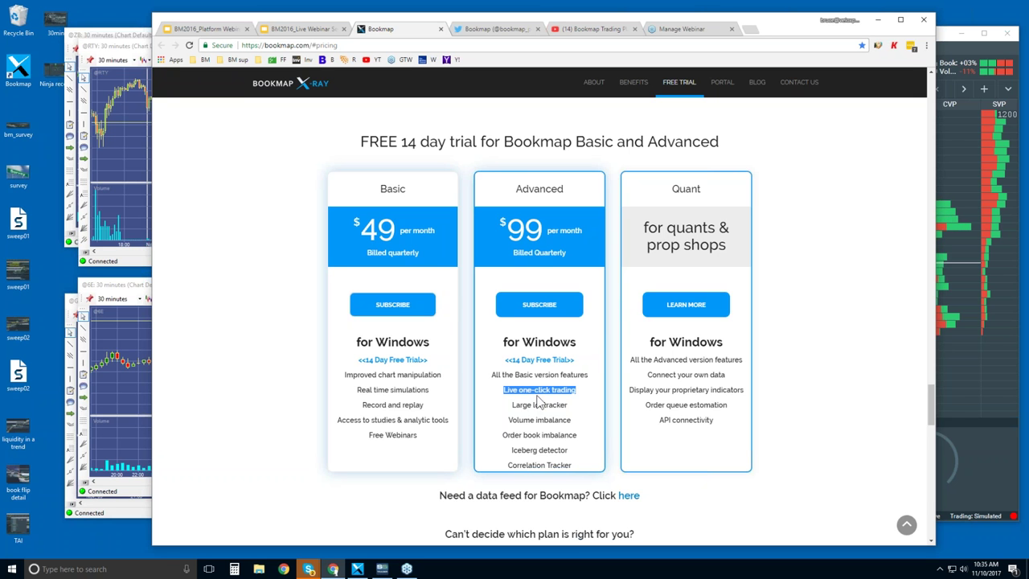
drag(522, 405, 568, 451)
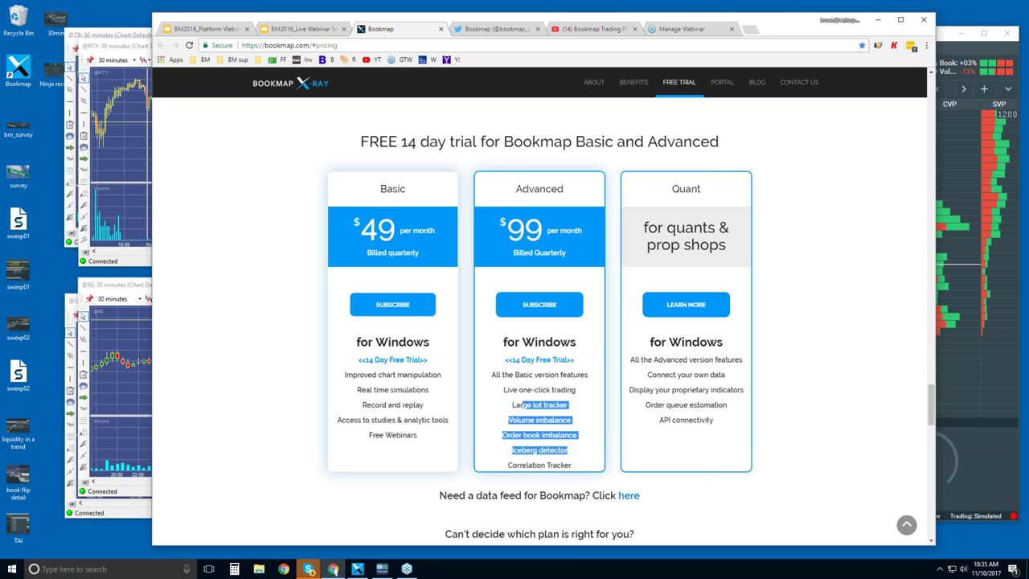
click(553, 423)
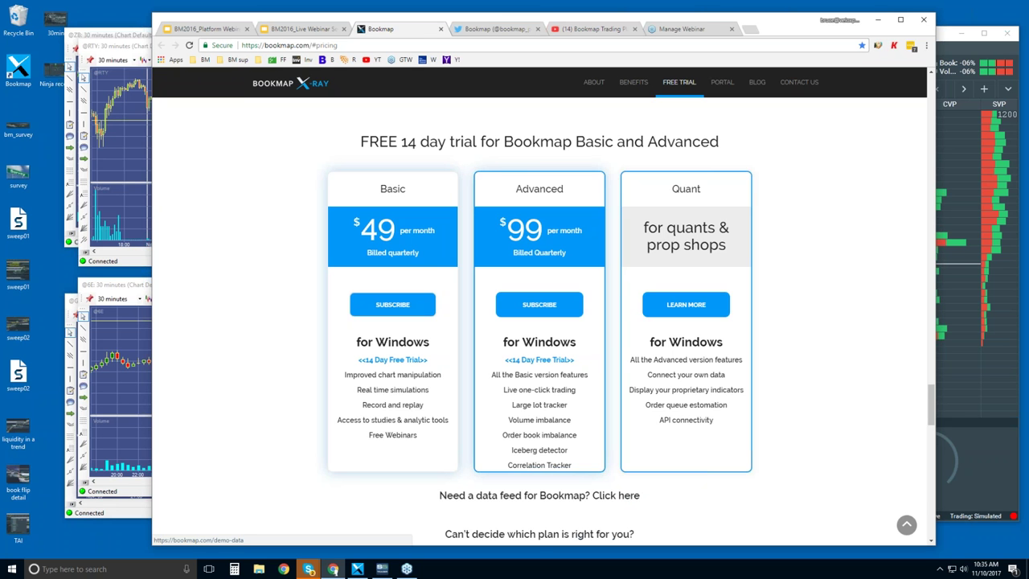
scroll(538, 322, down, 1)
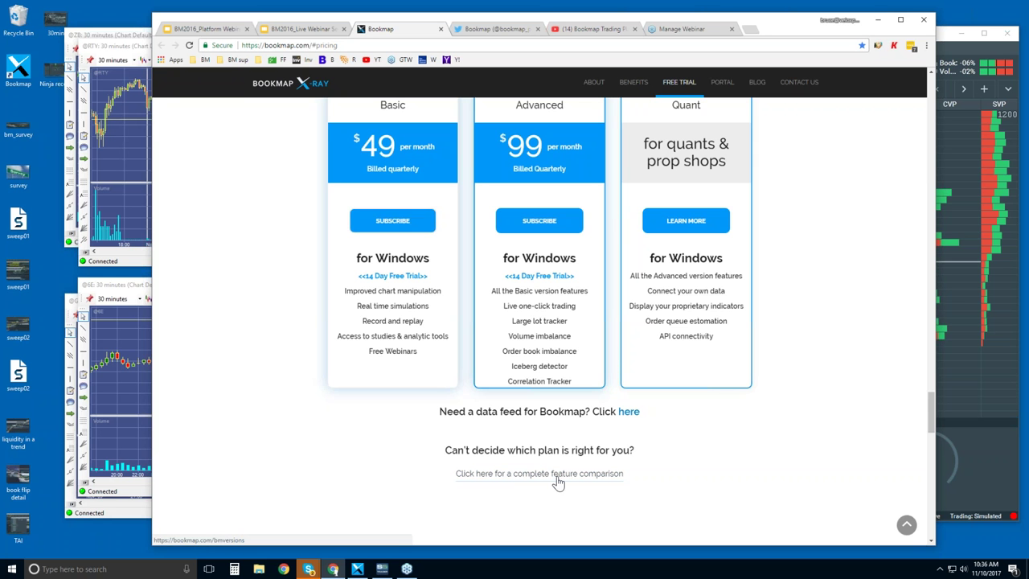
scroll(537, 301, up, 1)
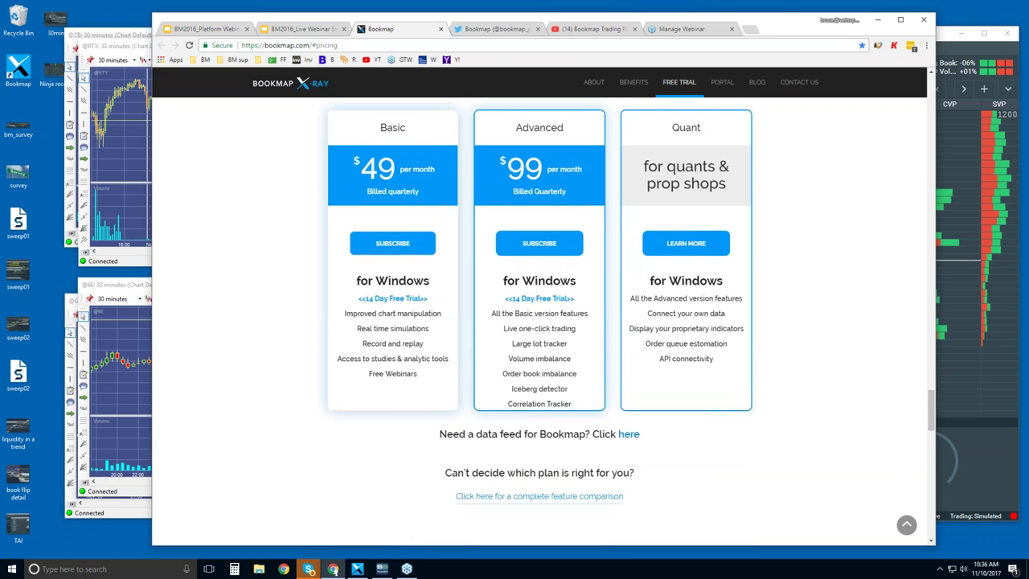
scroll(538, 322, up, 2)
scroll(539, 321, down, 1)
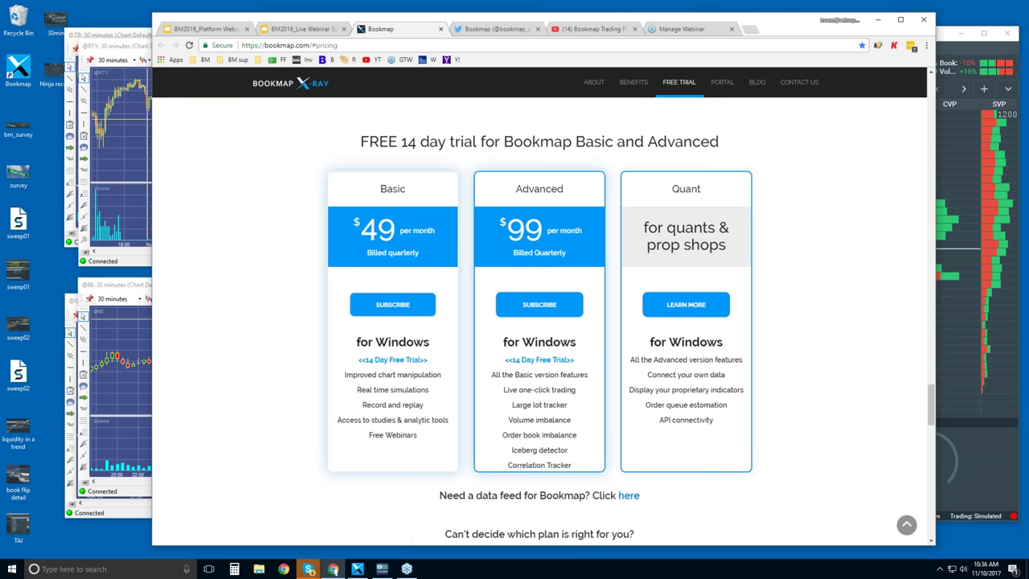
Look through Bookmap's Twitter feed, including the order flow posts and the TopstepTrader announcement, and return to the profile header.
click(491, 28)
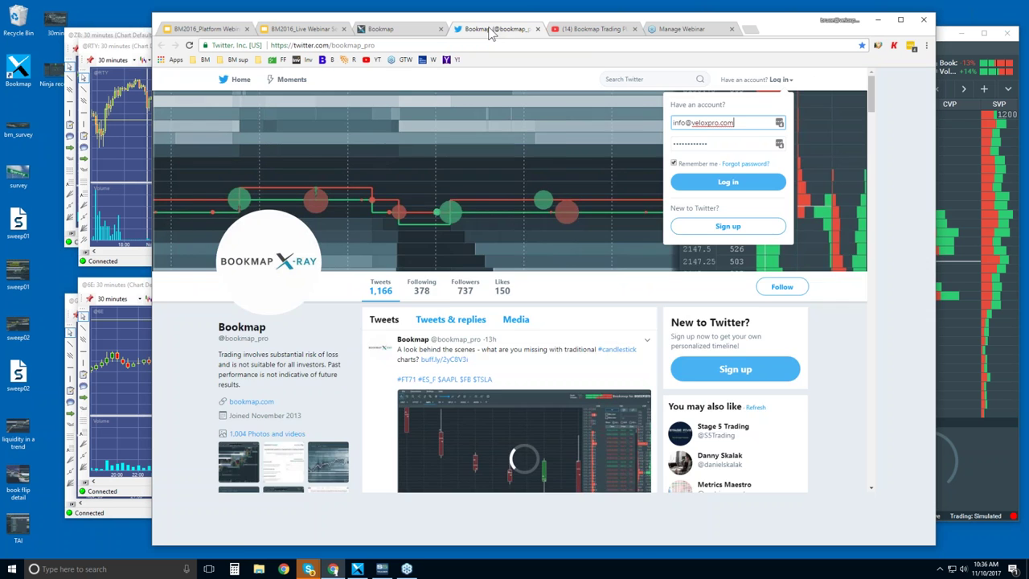
click(618, 102)
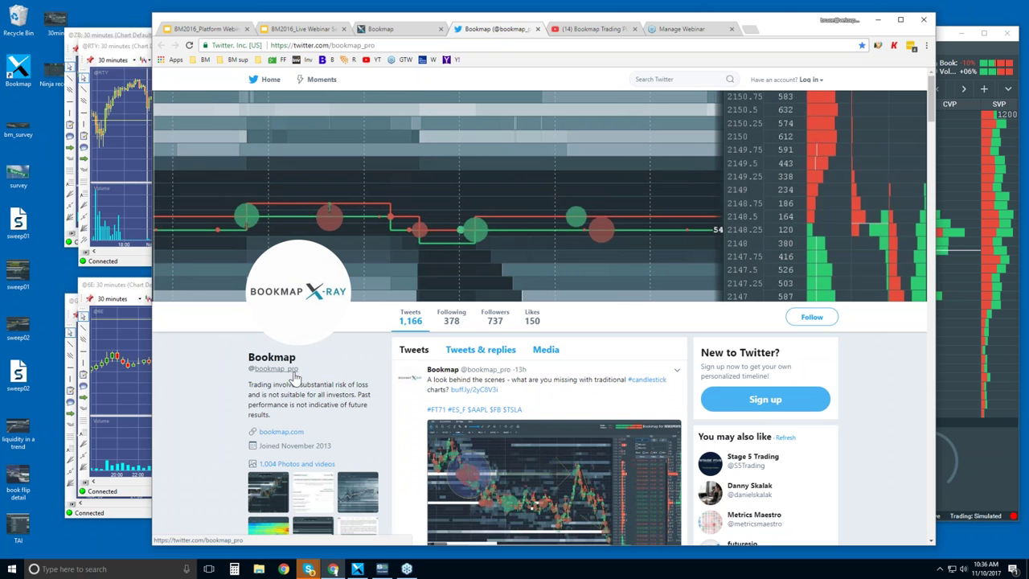
scroll(374, 335, down, 2)
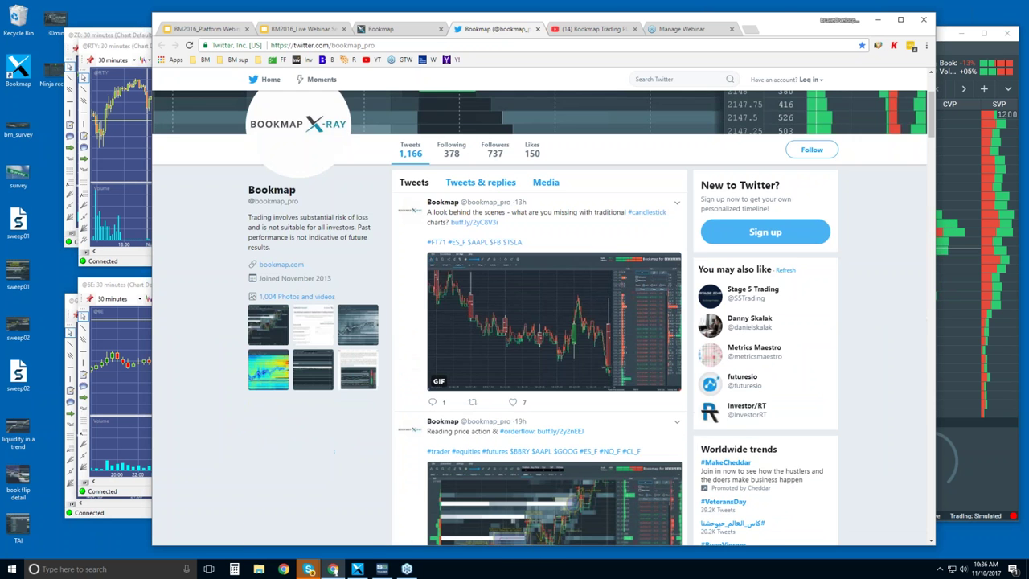
scroll(538, 321, down, 5)
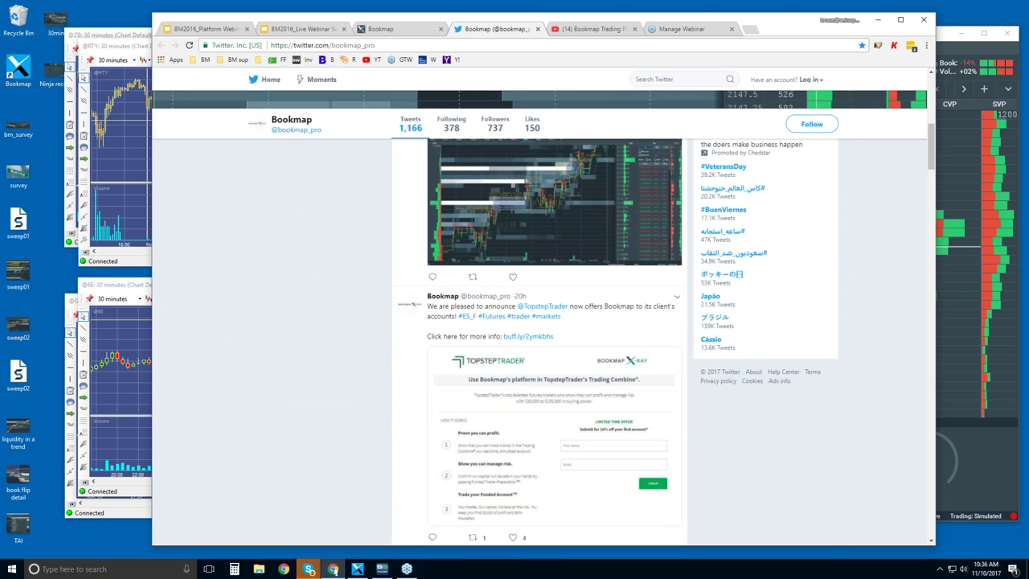
scroll(499, 311, up, 8)
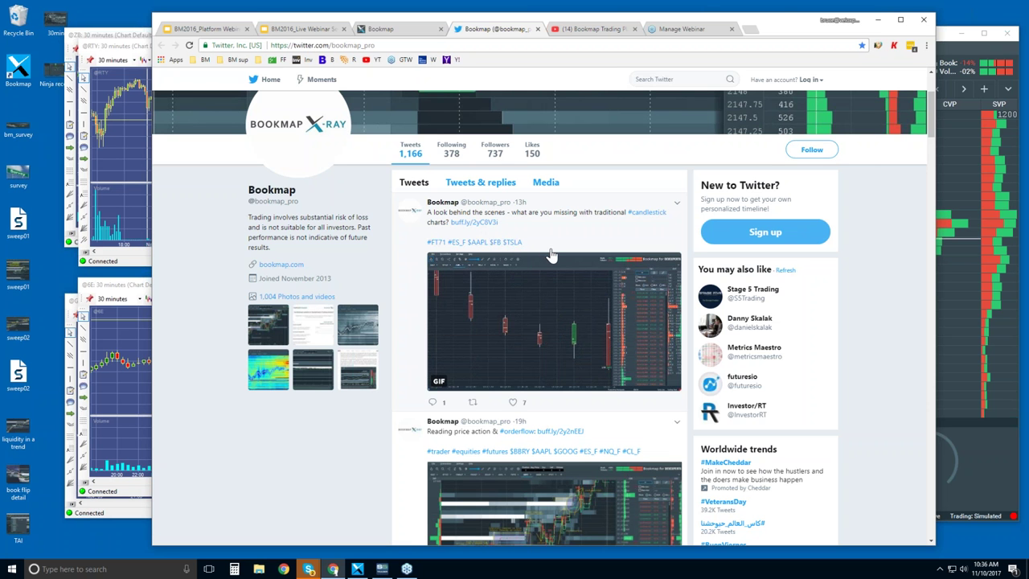
scroll(537, 326, down, 3)
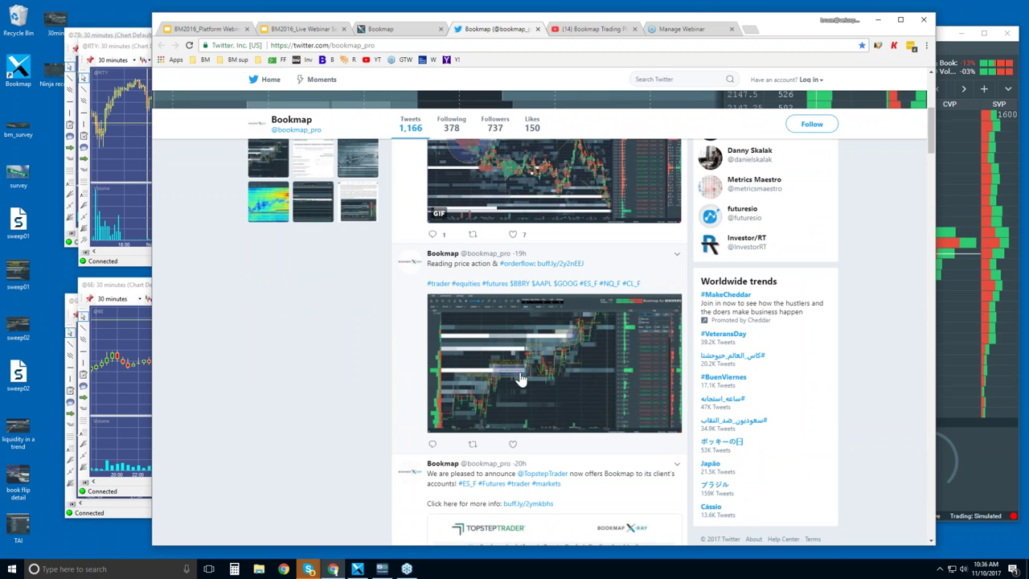
scroll(566, 404, down, 3)
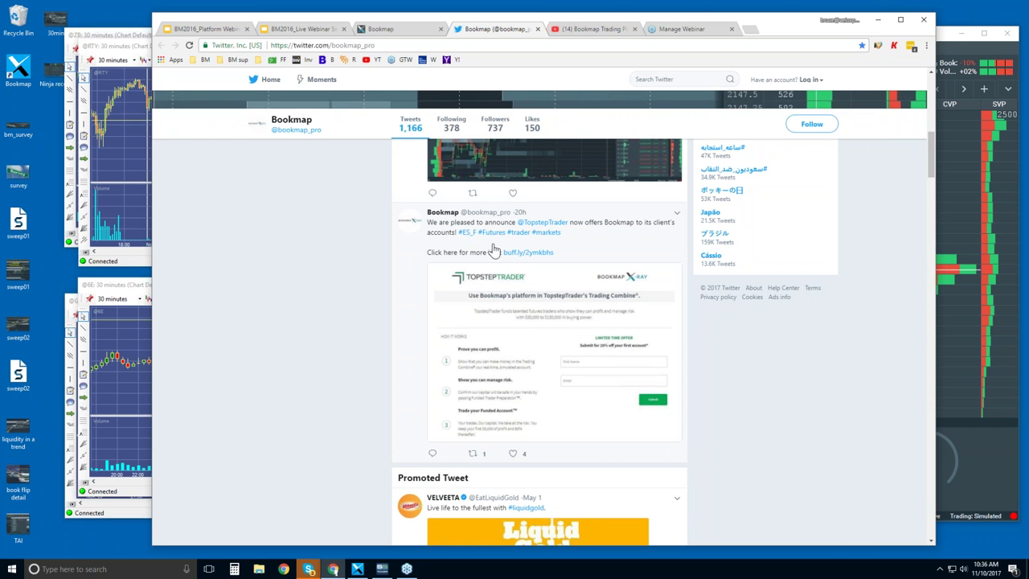
mouse_move(553, 231)
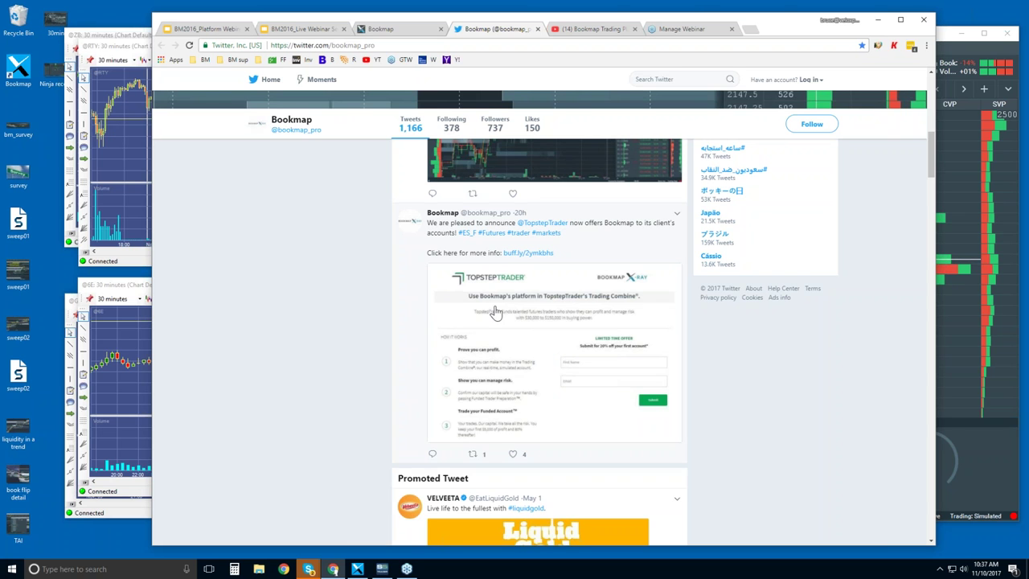
click(504, 84)
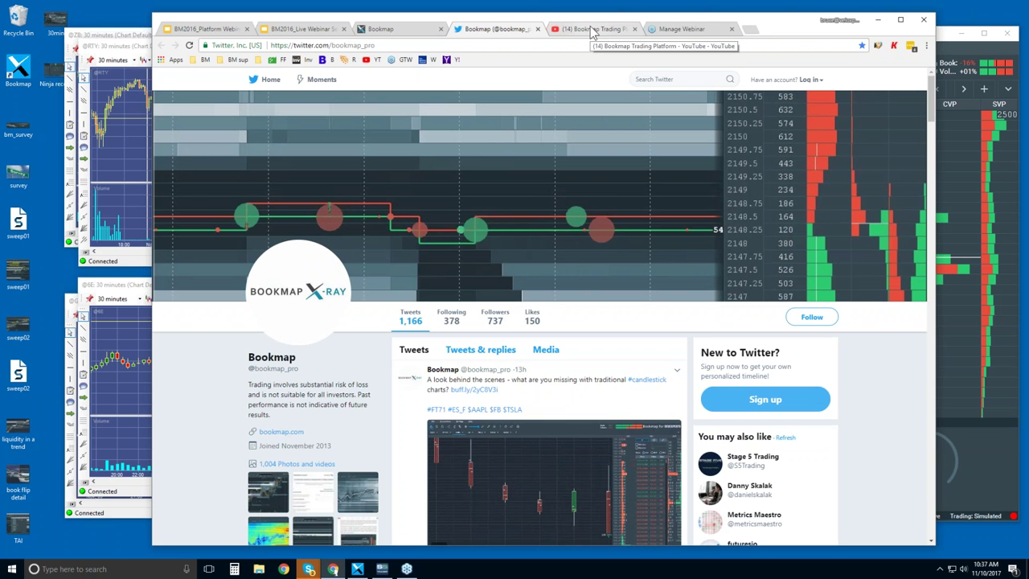
Browse the Bookmap Trading Platform YouTube channel's intro, Features and Components, and Order Flow video snippets playlists.
click(592, 29)
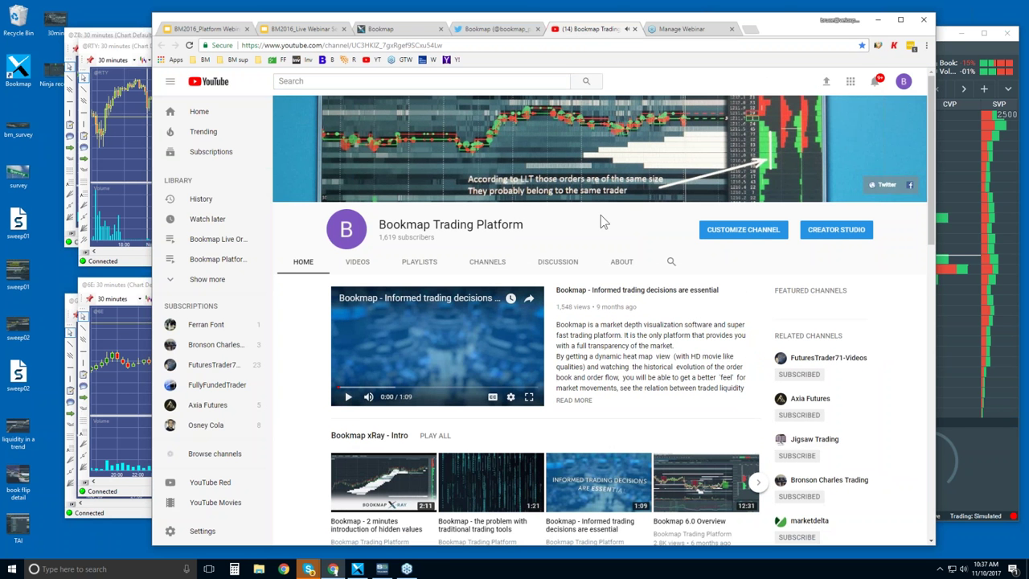
scroll(601, 215, down, 1)
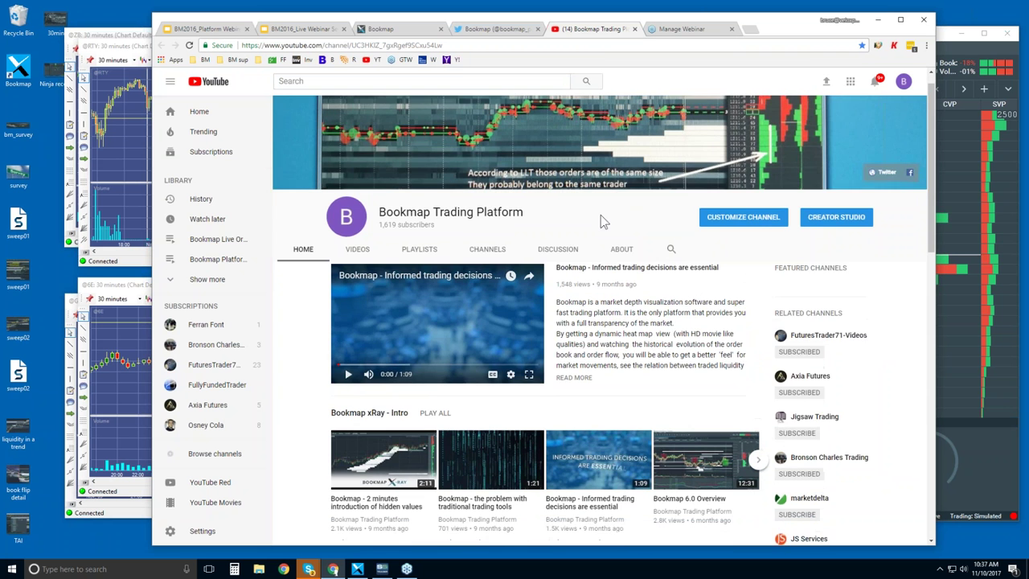
scroll(604, 222, down, 2)
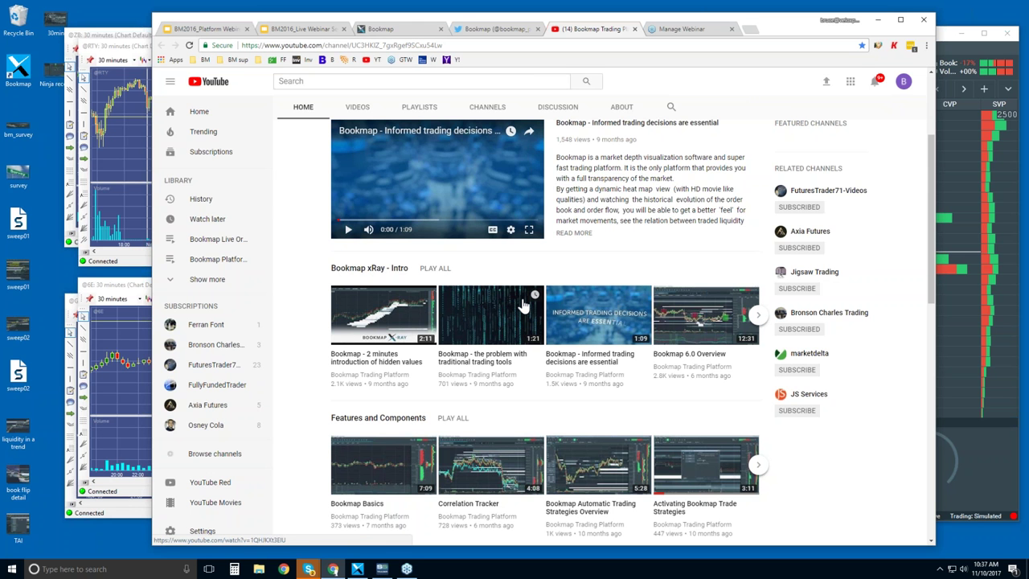
scroll(522, 306, down, 2)
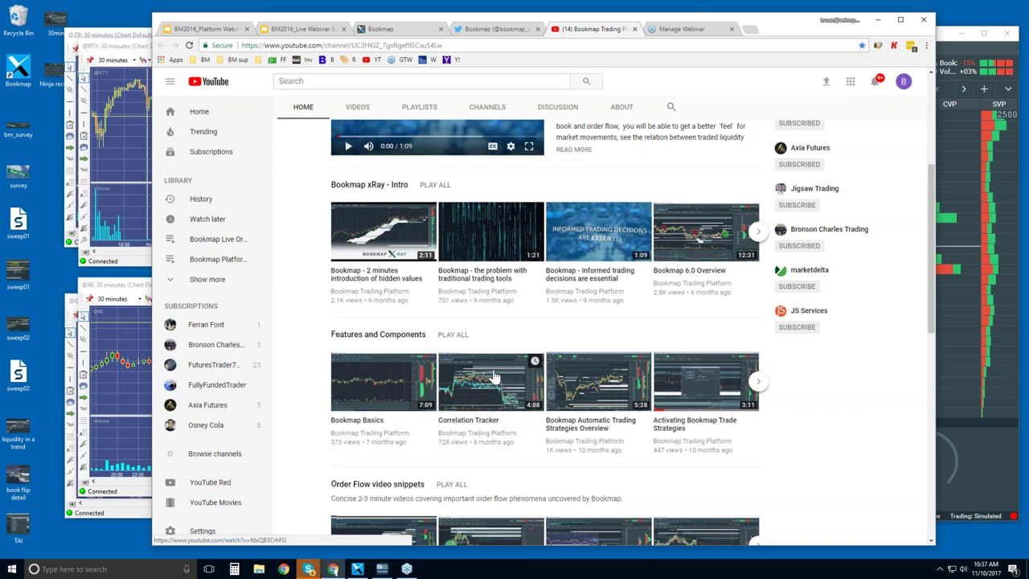
scroll(494, 378, down, 2)
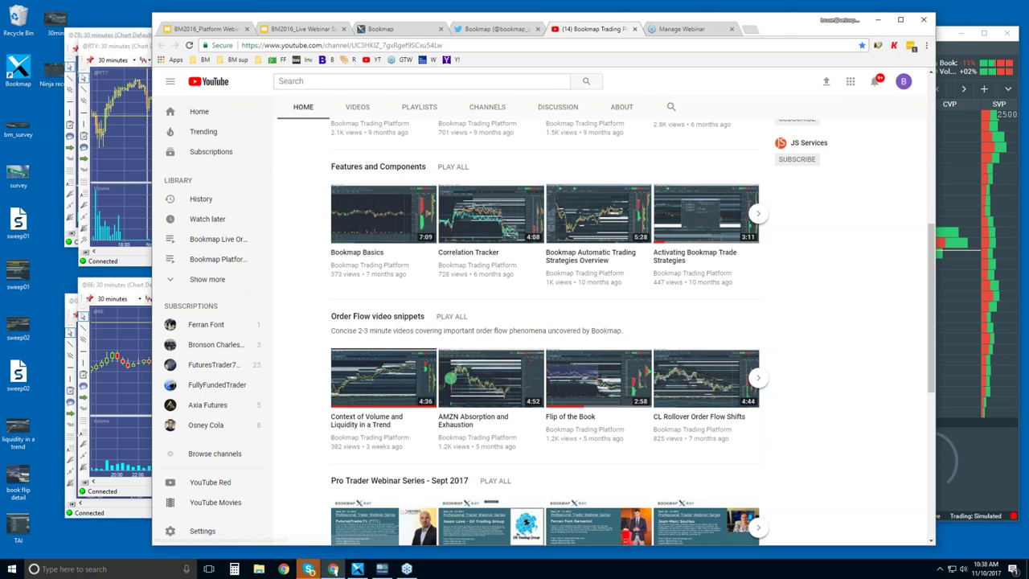
Bring the Bookmap platform and the 30-minute futures charts in front of the browser, and zoom in on the NQ chart.
drag(788, 27, 758, 23)
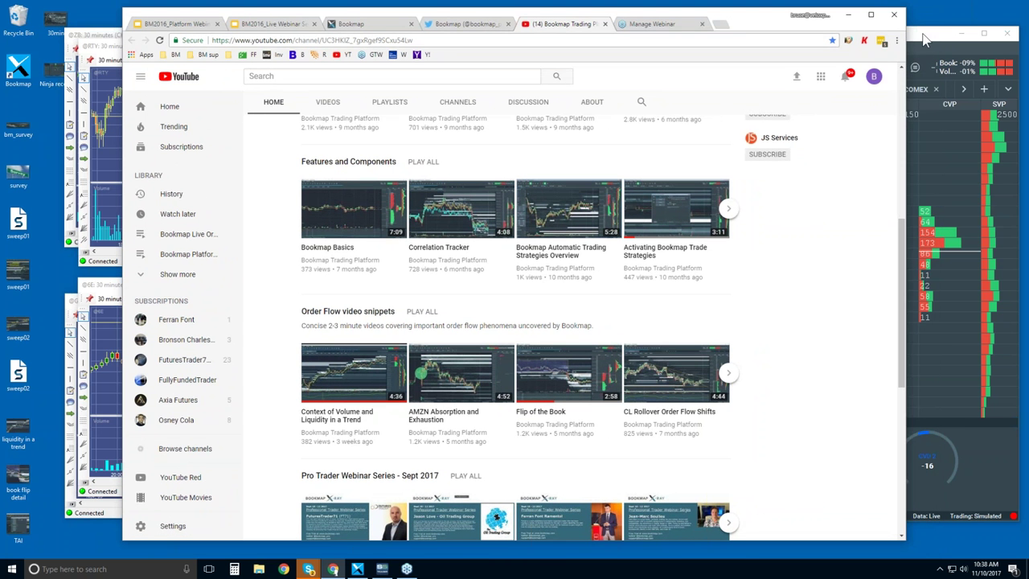
click(925, 39)
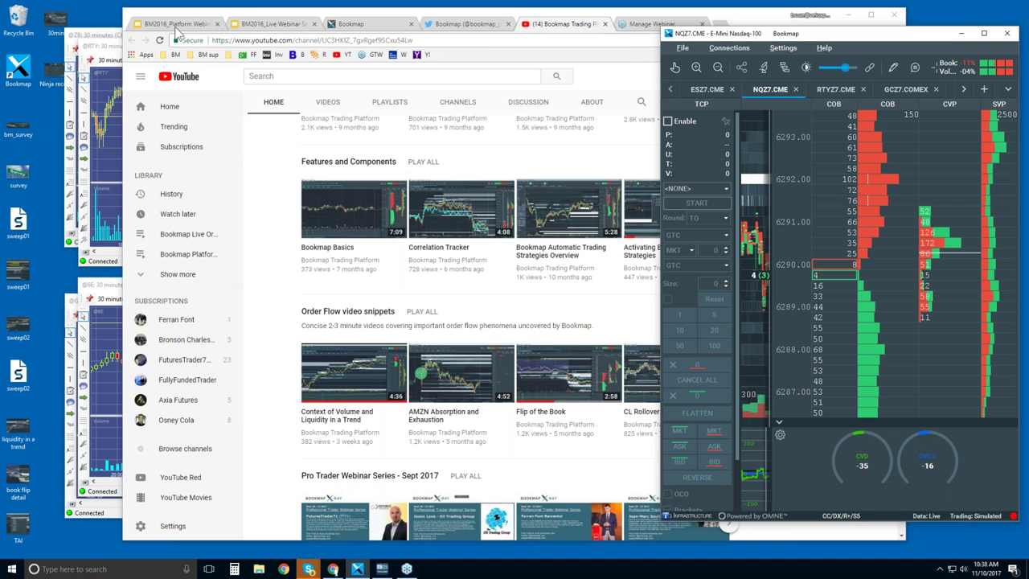
click(106, 51)
click(561, 162)
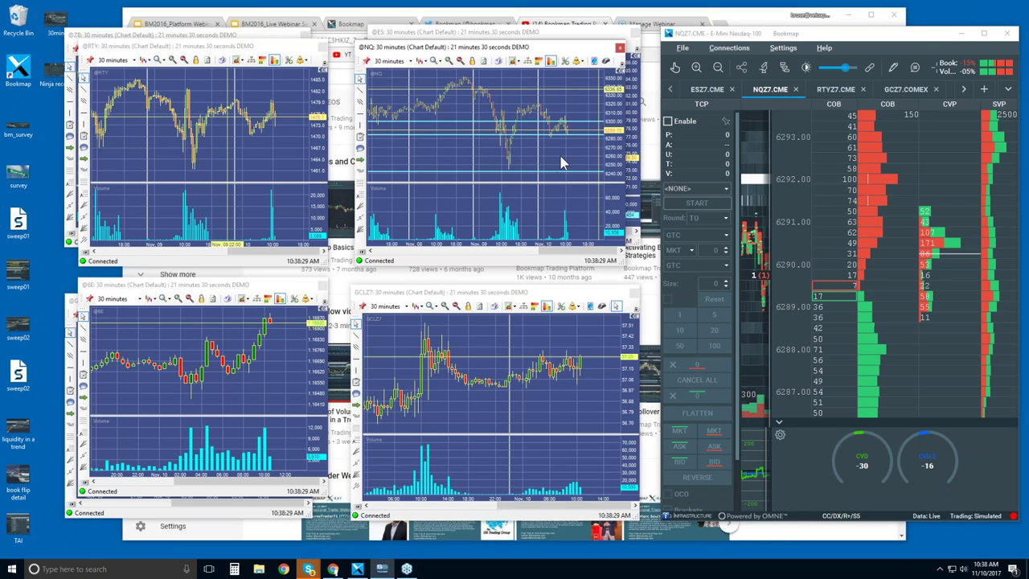
scroll(560, 156, up, 2)
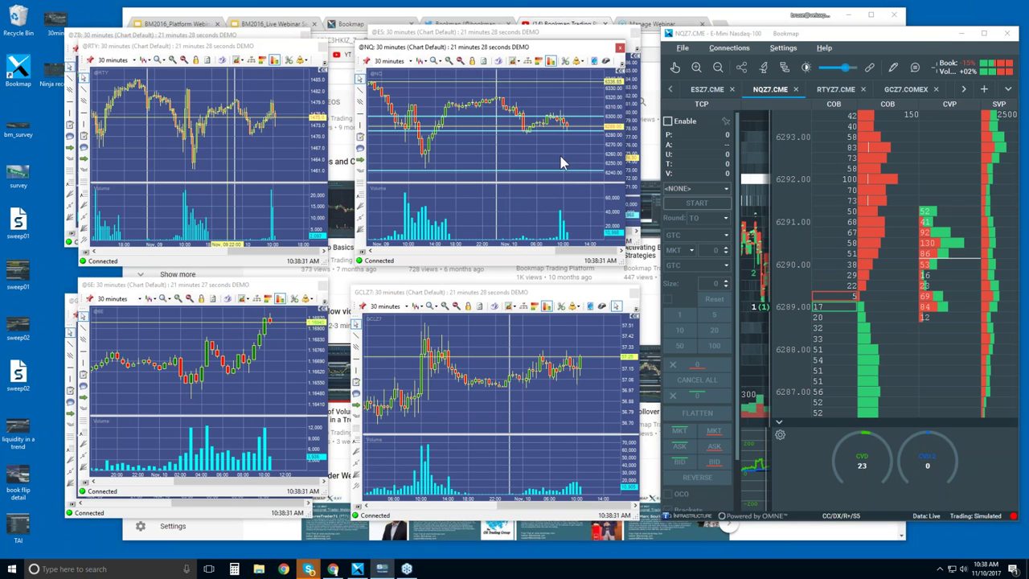
Maximize the Bookmap NQZ7 window, hide the trading controls and lower indicator pane, and show the price history from 09:30.
double_click(839, 38)
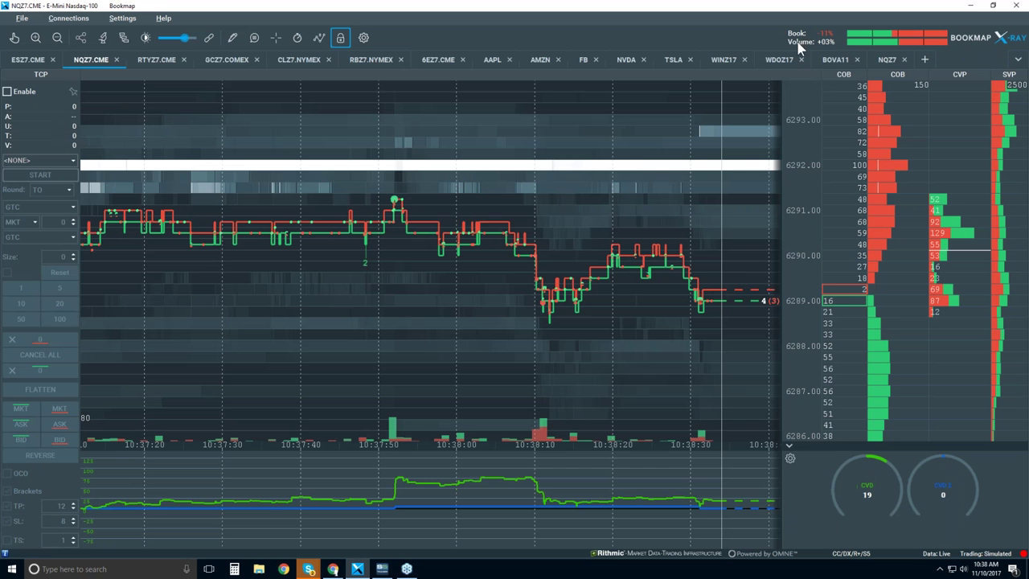
click(344, 37)
scroll(338, 246, down, 1)
scroll(332, 236, down, 2)
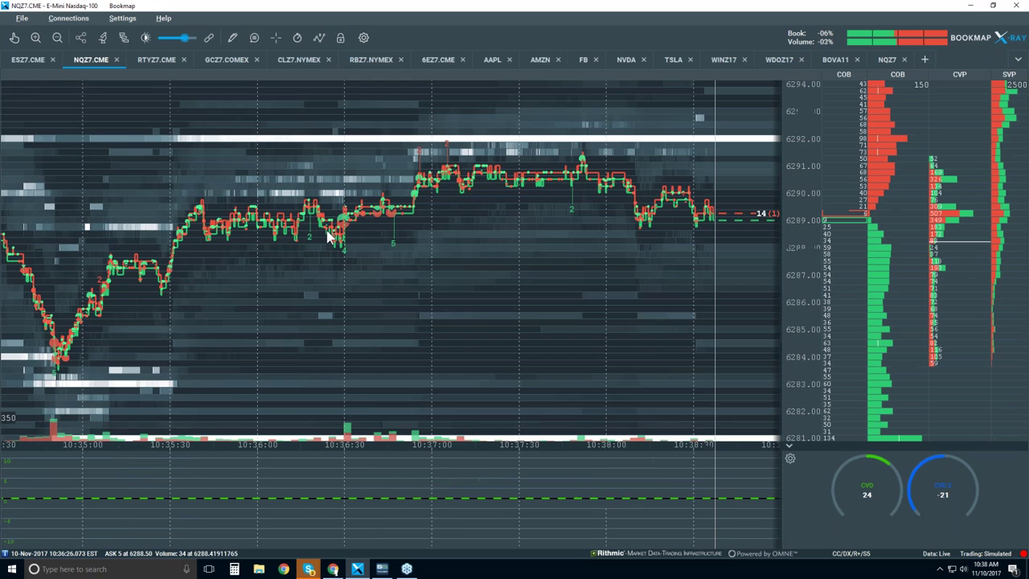
scroll(328, 236, down, 3)
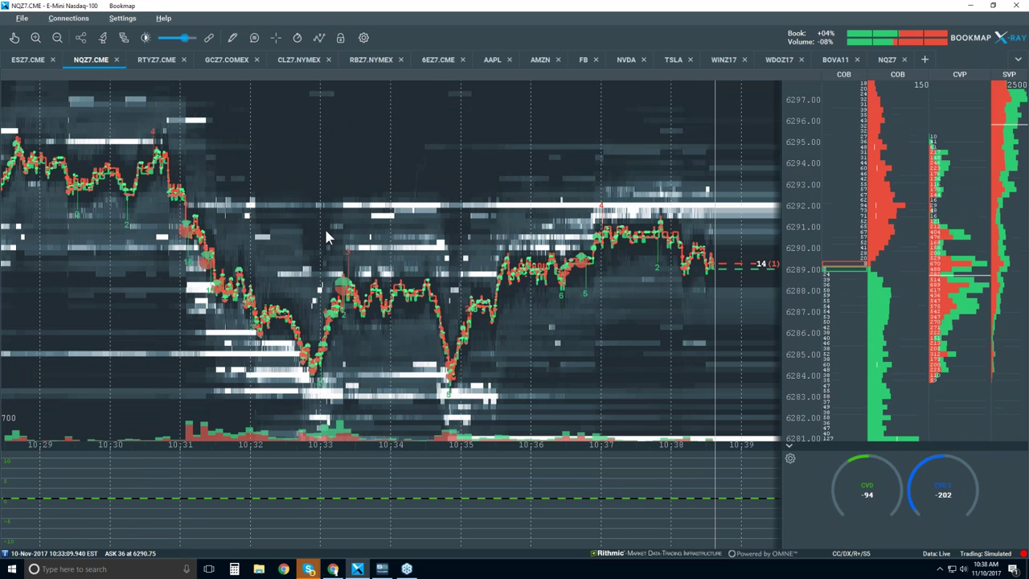
scroll(325, 233, down, 3)
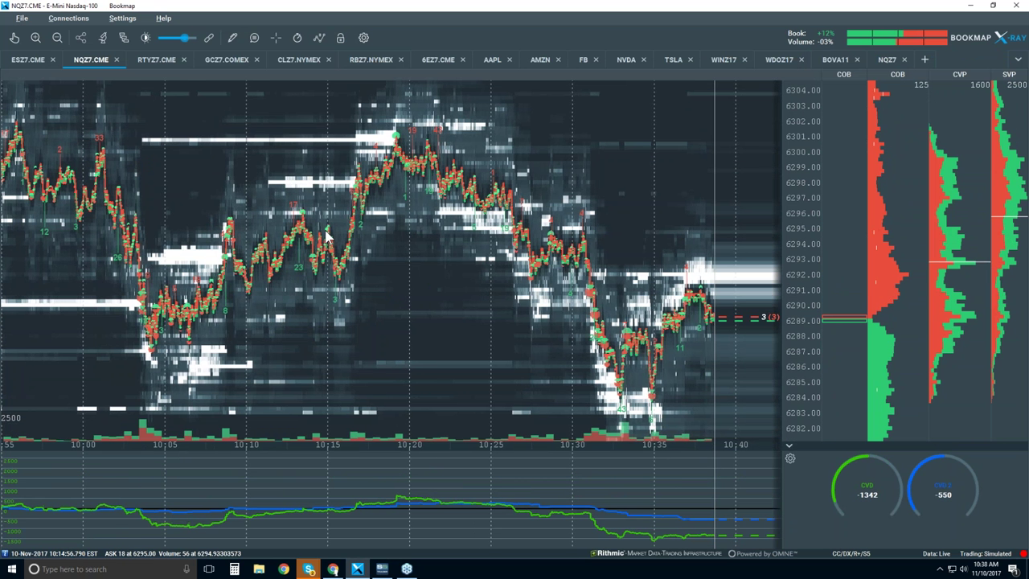
scroll(326, 234, down, 2)
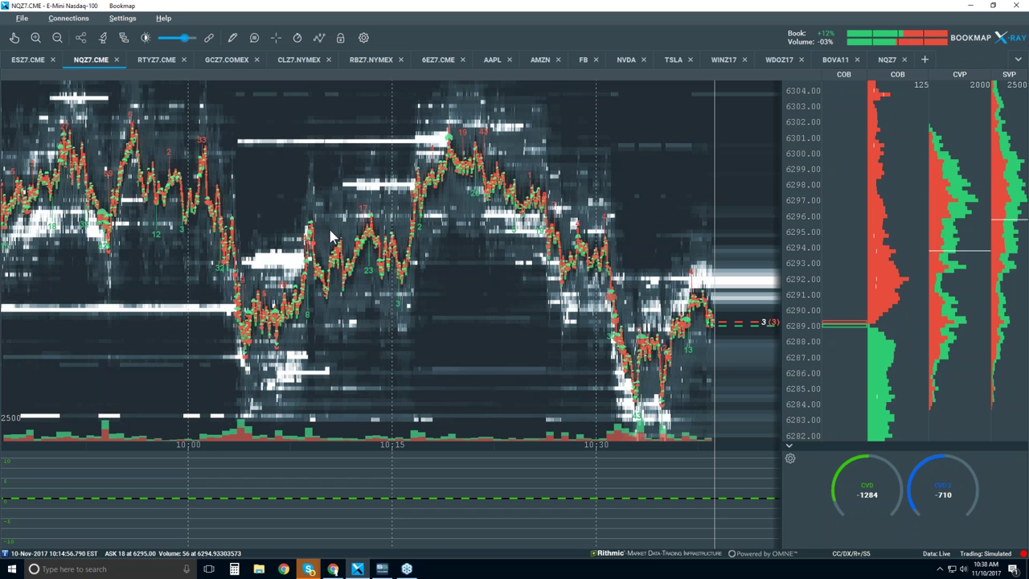
scroll(330, 235, down, 3)
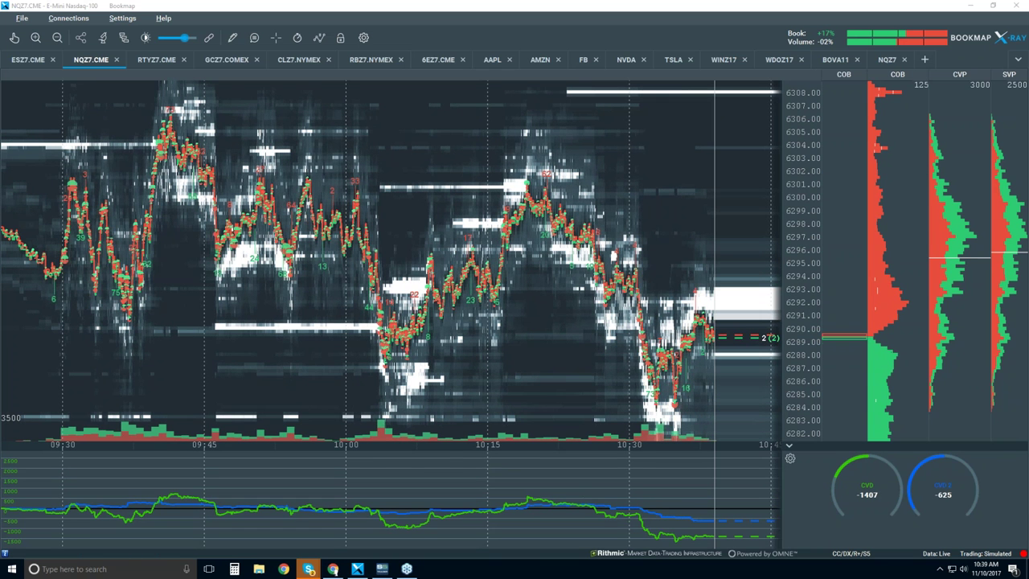
click(789, 448)
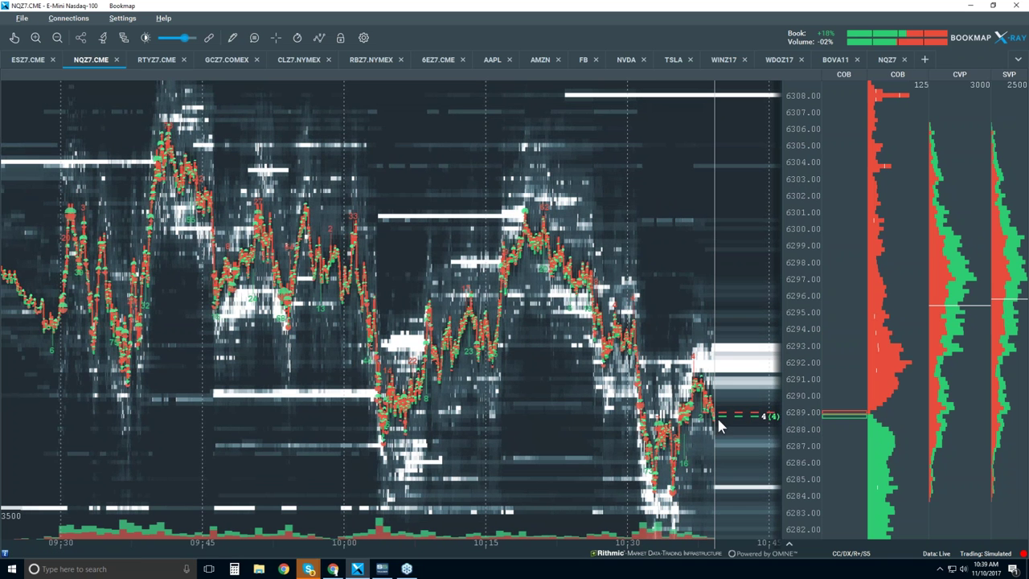
Show candlestick bars on the NQZ7 chart and turn off volume dots, best bid/ask, indicators, heatmap and extended layers.
click(320, 40)
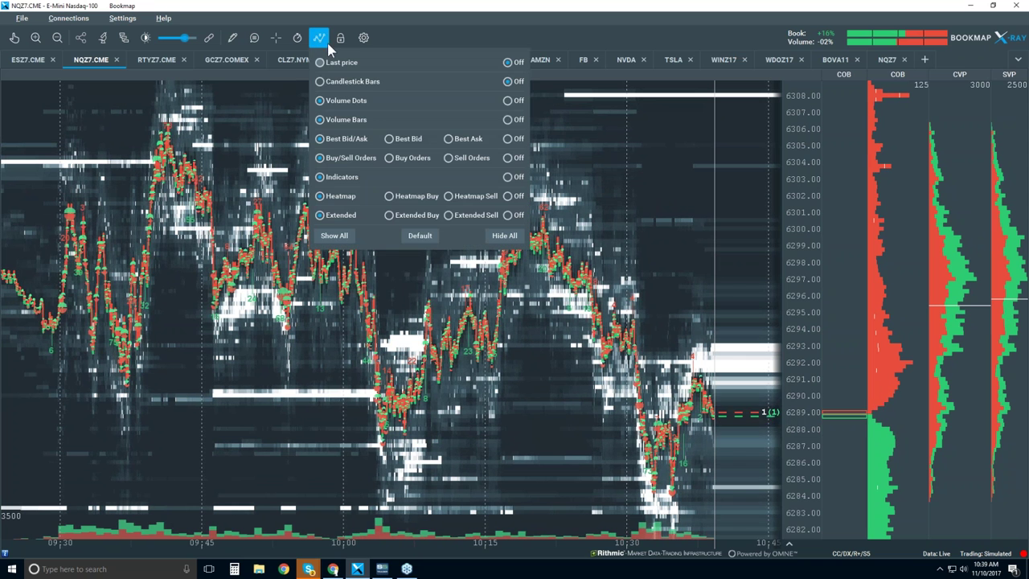
click(333, 83)
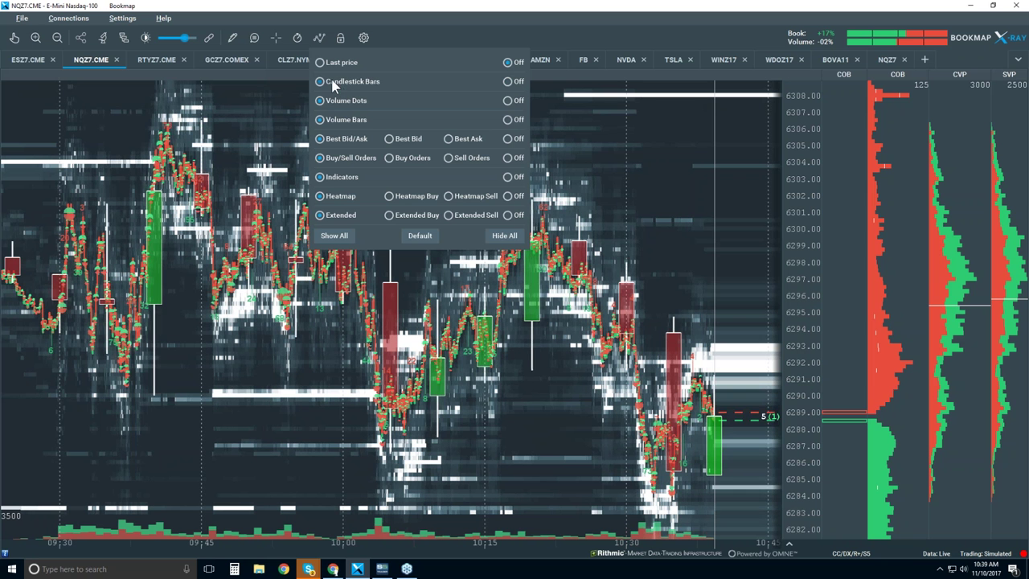
click(509, 100)
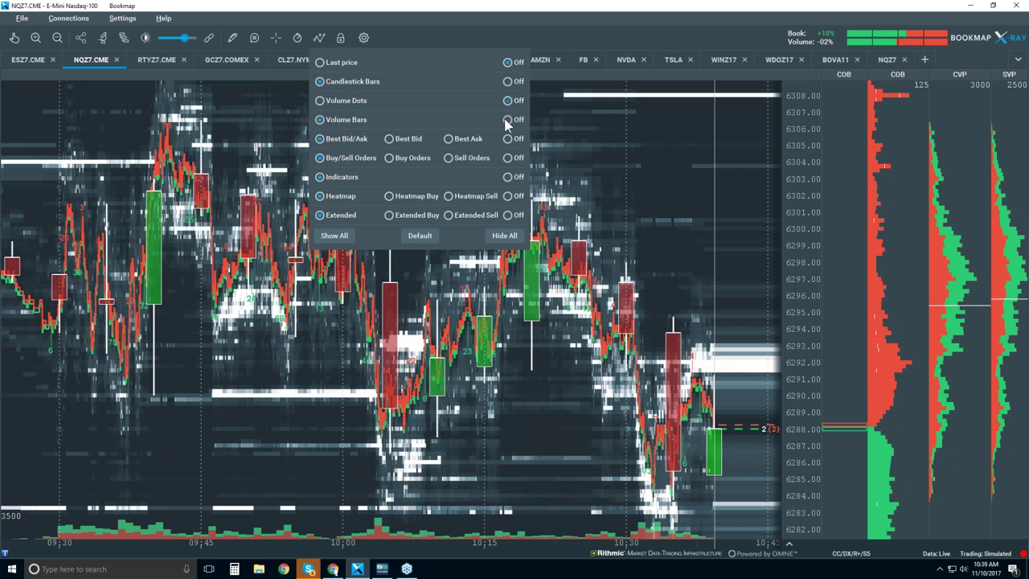
click(508, 138)
click(508, 177)
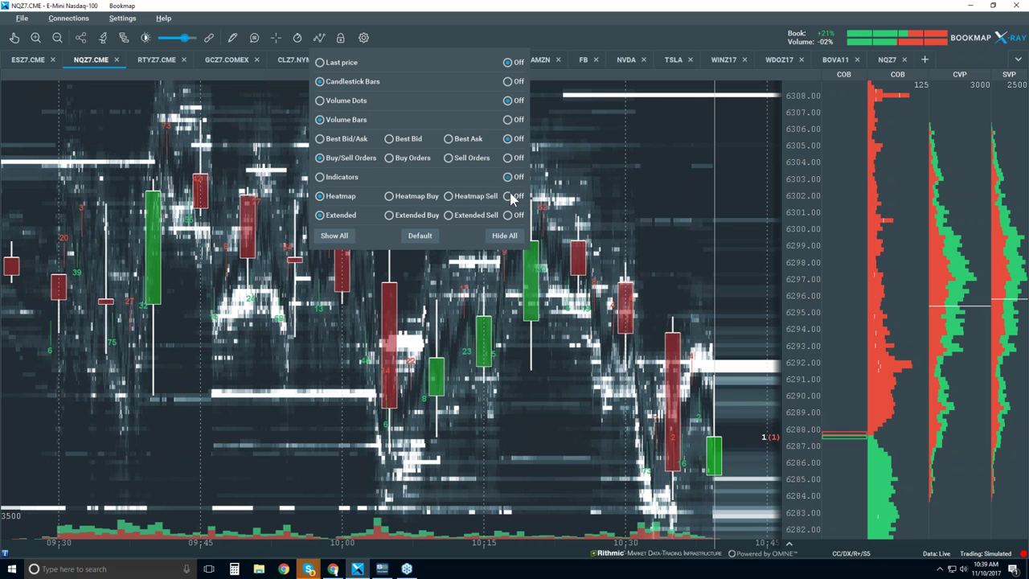
click(508, 196)
click(508, 215)
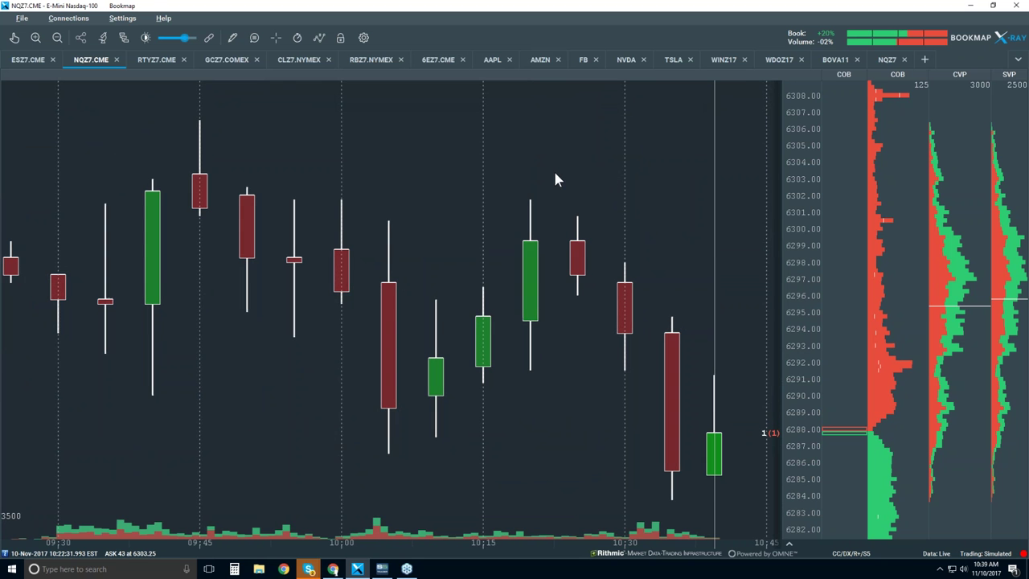
Overlay the combined best bid/ask lines on the NQZ7 candlestick chart.
scroll(555, 178, down, 2)
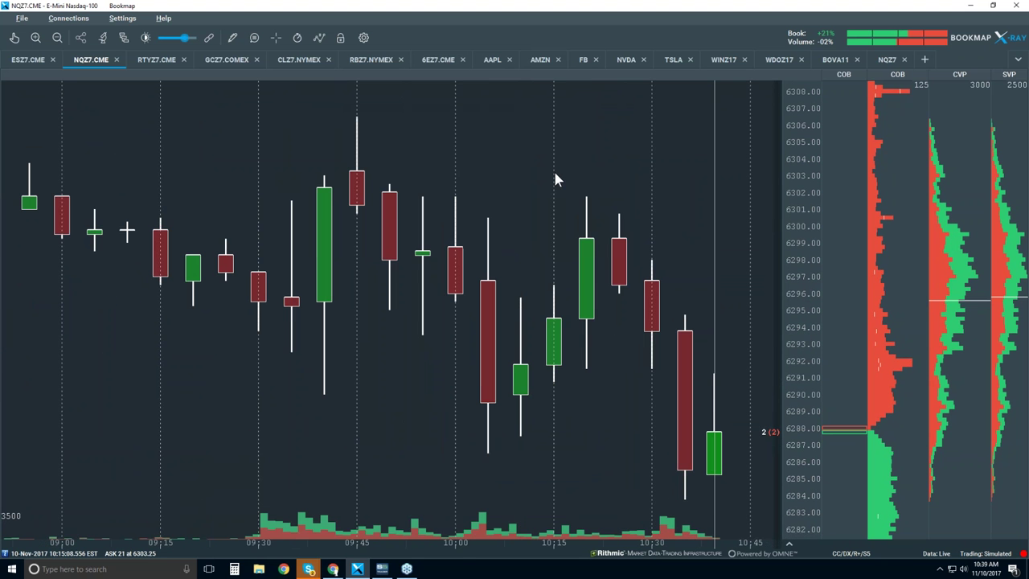
scroll(554, 176, down, 2)
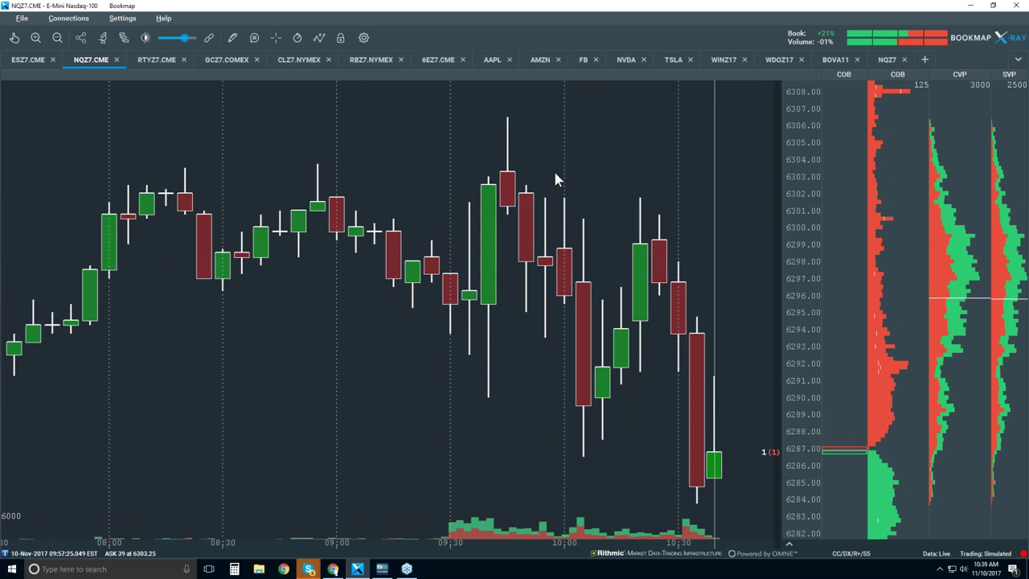
scroll(554, 179, up, 1)
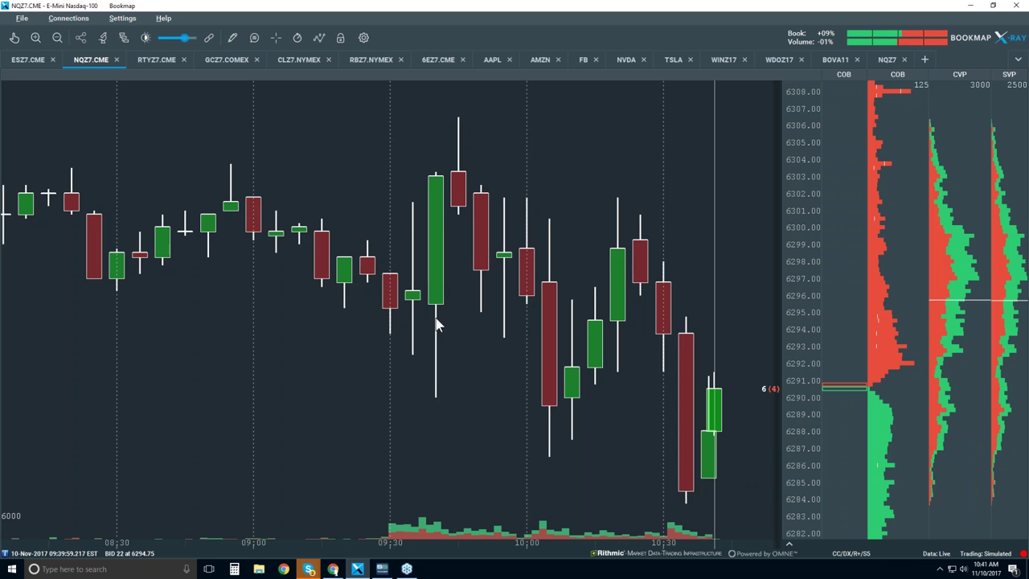
click(320, 41)
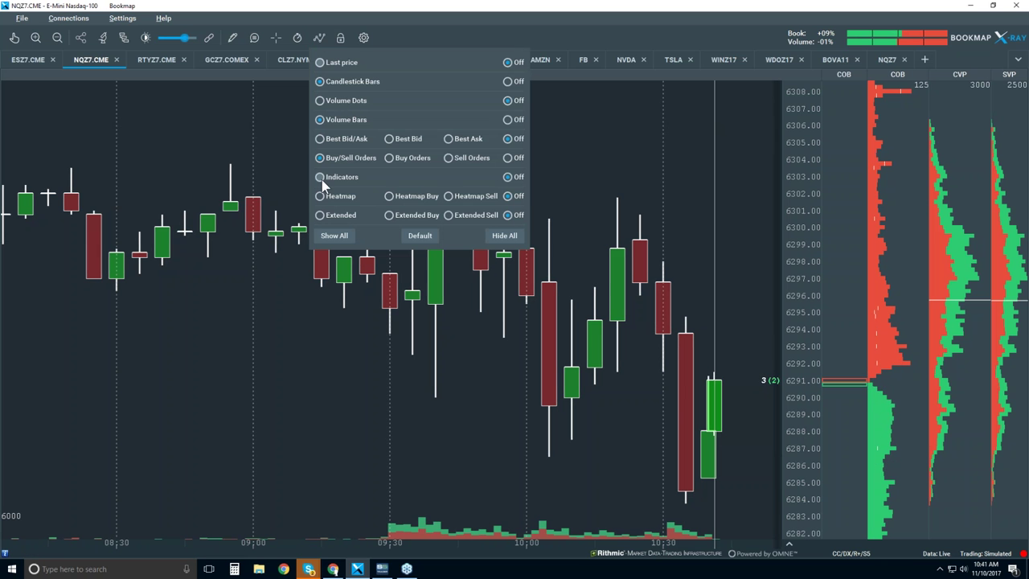
click(320, 138)
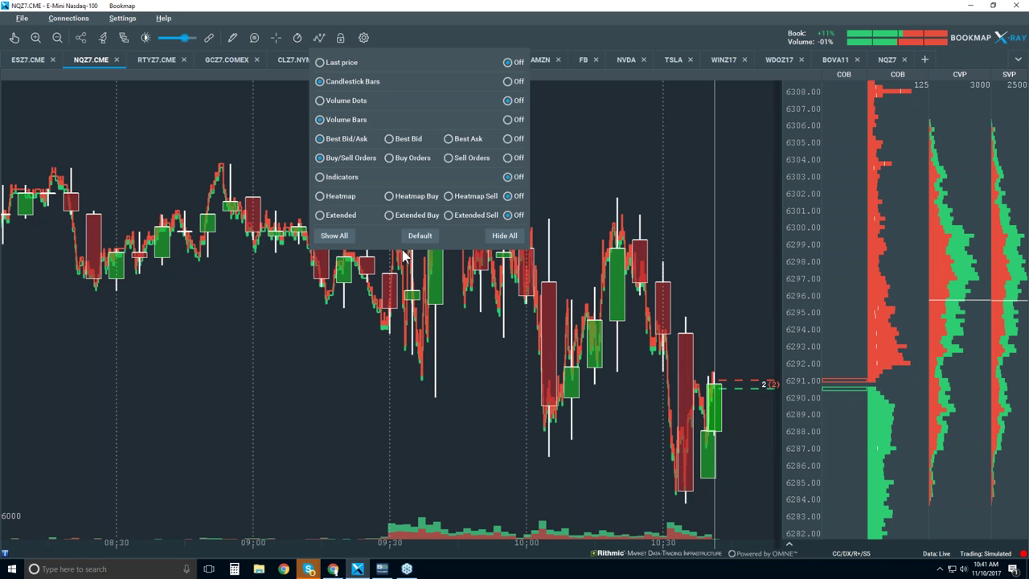
click(473, 315)
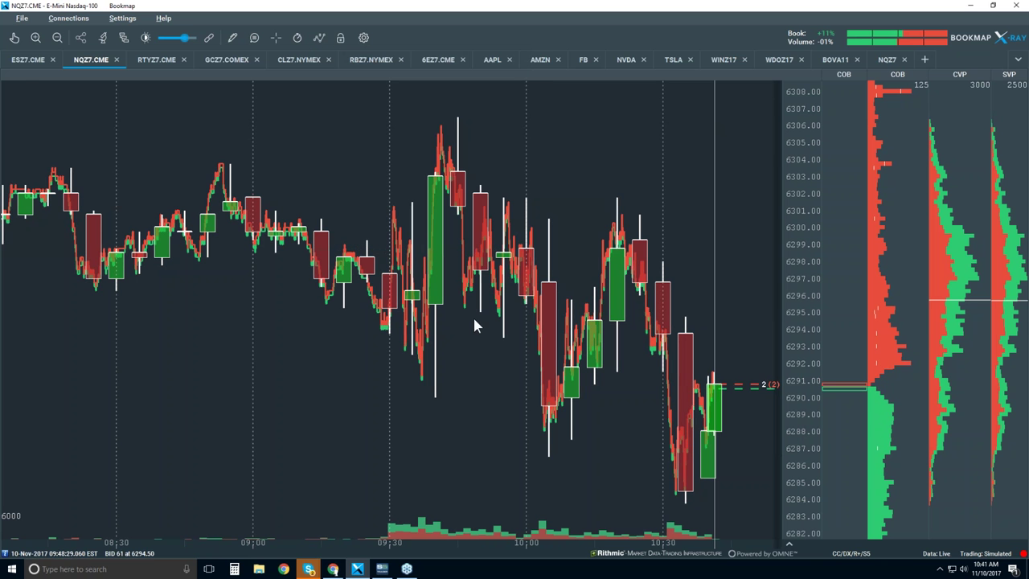
Examine the bid/ask movement behind the NQZ7 candles between about 09:30 and 09:45 with the hand tool.
click(14, 38)
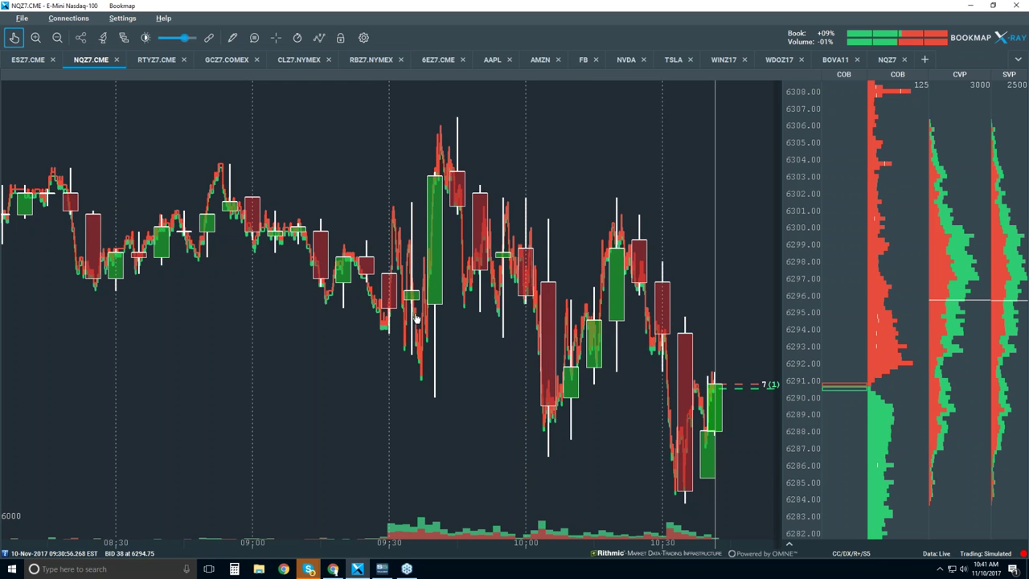
scroll(427, 325, up, 1)
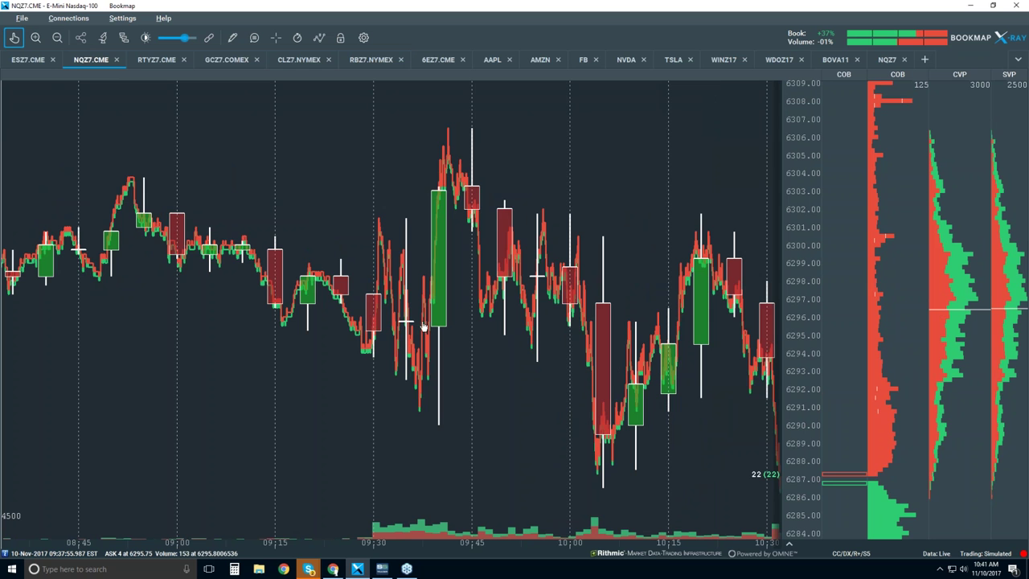
scroll(410, 326, up, 2)
scroll(410, 328, up, 4)
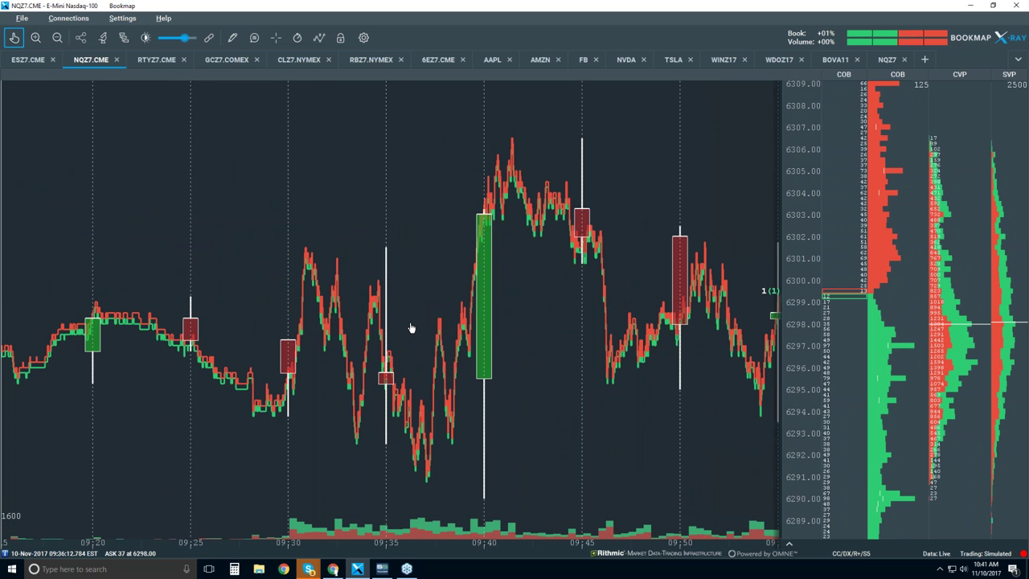
scroll(410, 328, up, 3)
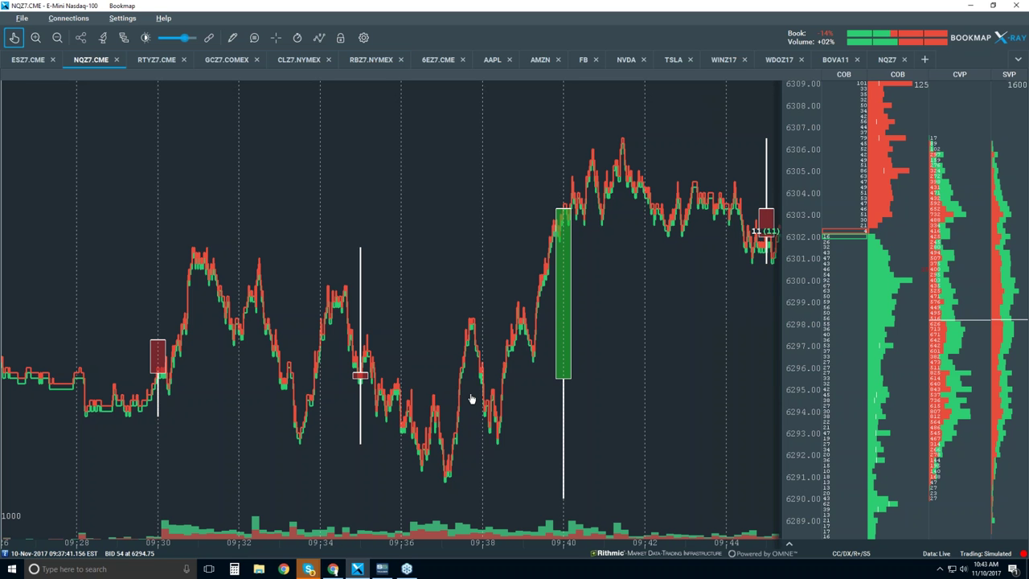
Turn the volume dots back on over the bid/ask lines and dismiss the voicemail notification.
click(317, 38)
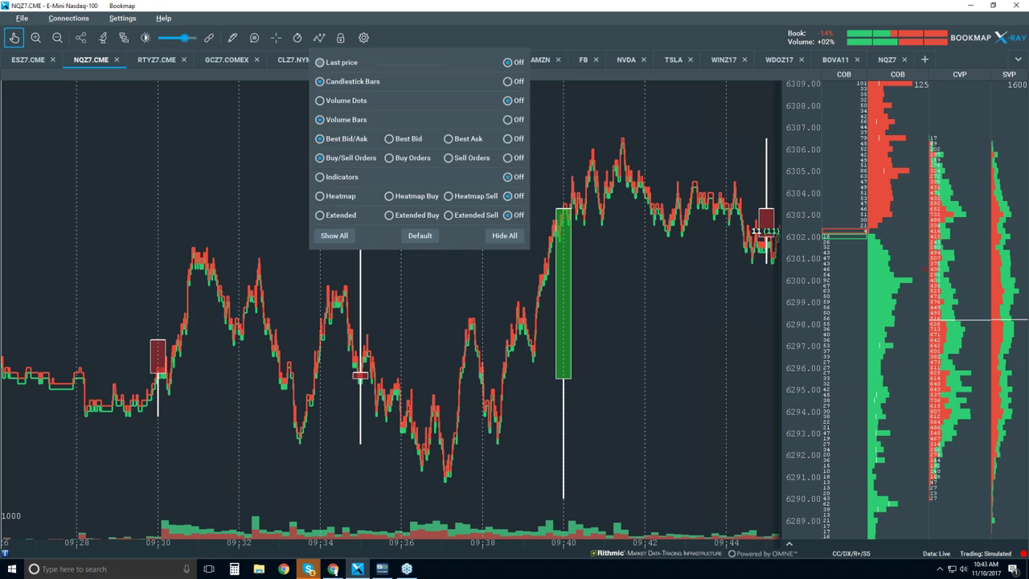
click(351, 101)
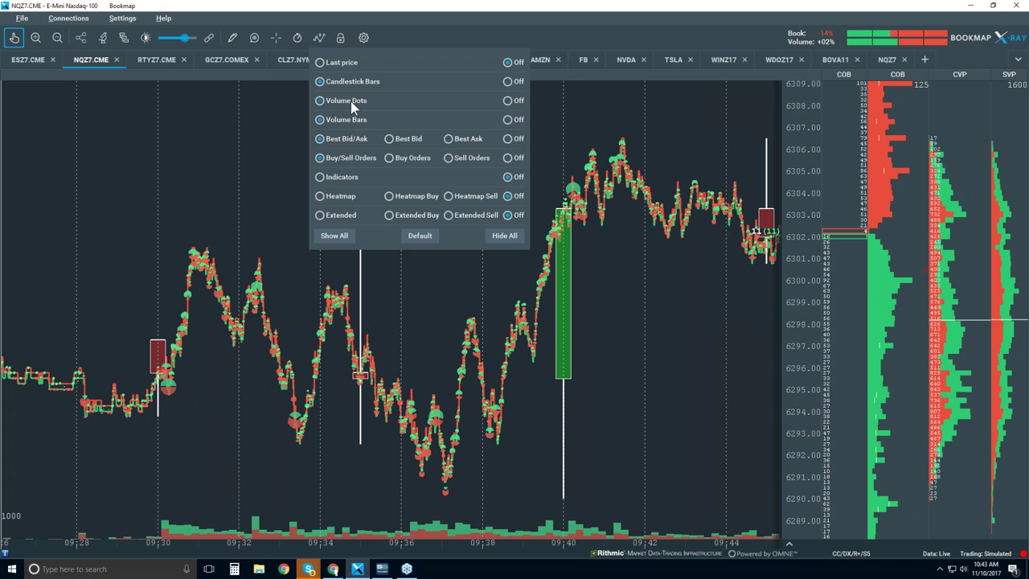
click(494, 290)
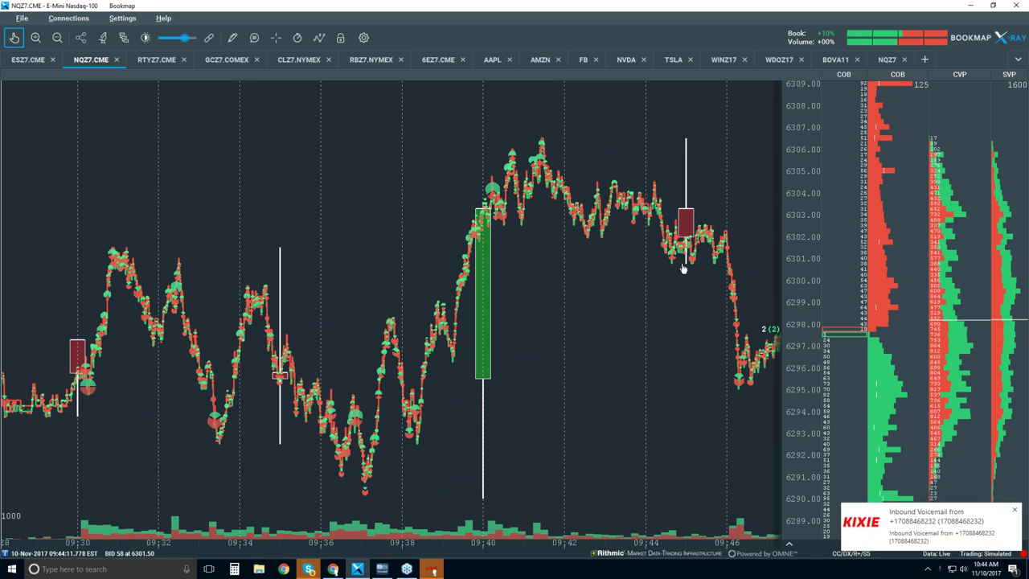
click(1016, 513)
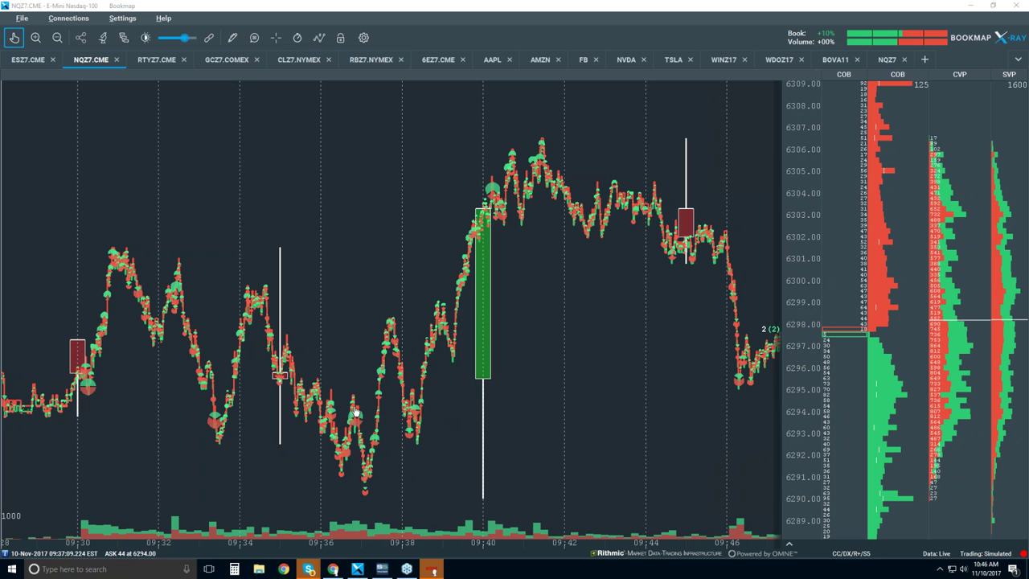
Examine the large green volume dot at 09:36:52 down to its individual executions at millisecond scale.
scroll(352, 414, up, 2)
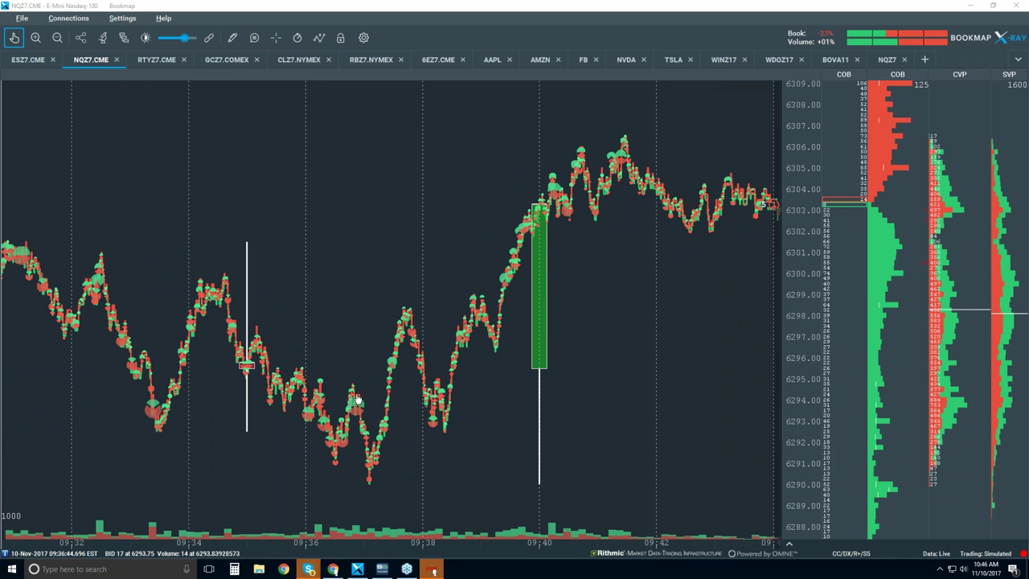
scroll(356, 395, up, 1)
scroll(356, 395, up, 1)
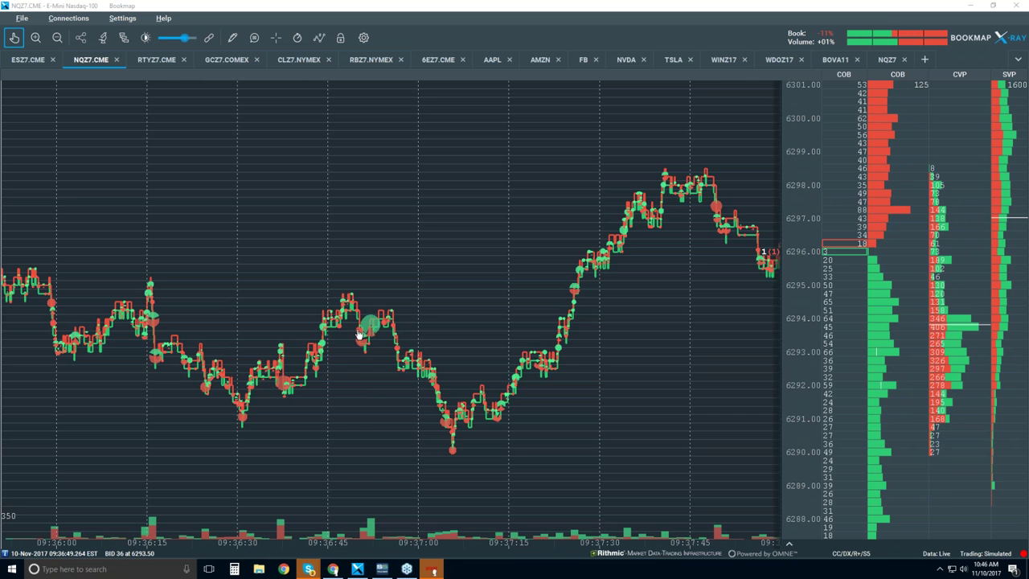
scroll(361, 329, up, 2)
scroll(378, 237, up, 2)
scroll(404, 294, up, 4)
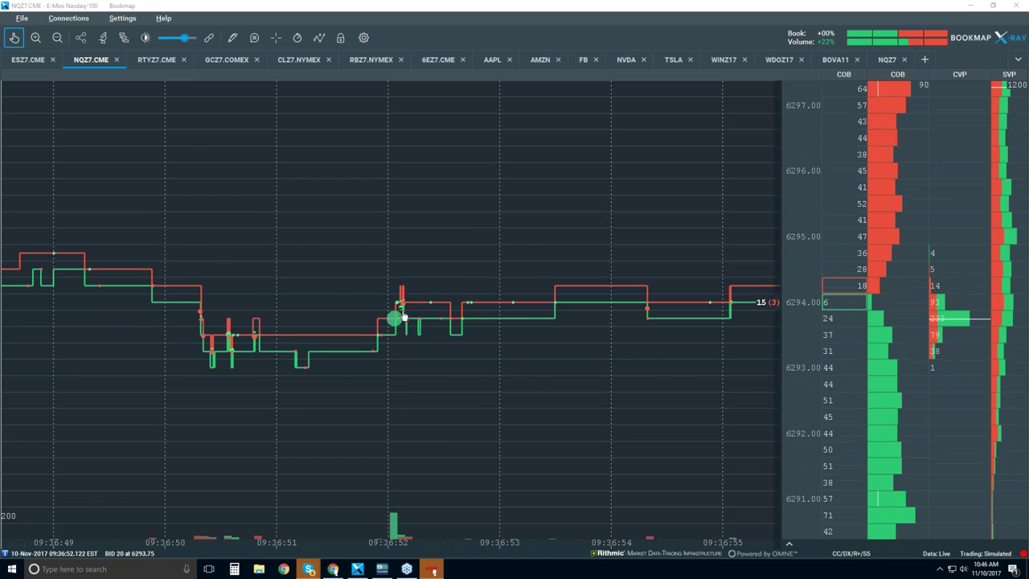
scroll(374, 307, up, 3)
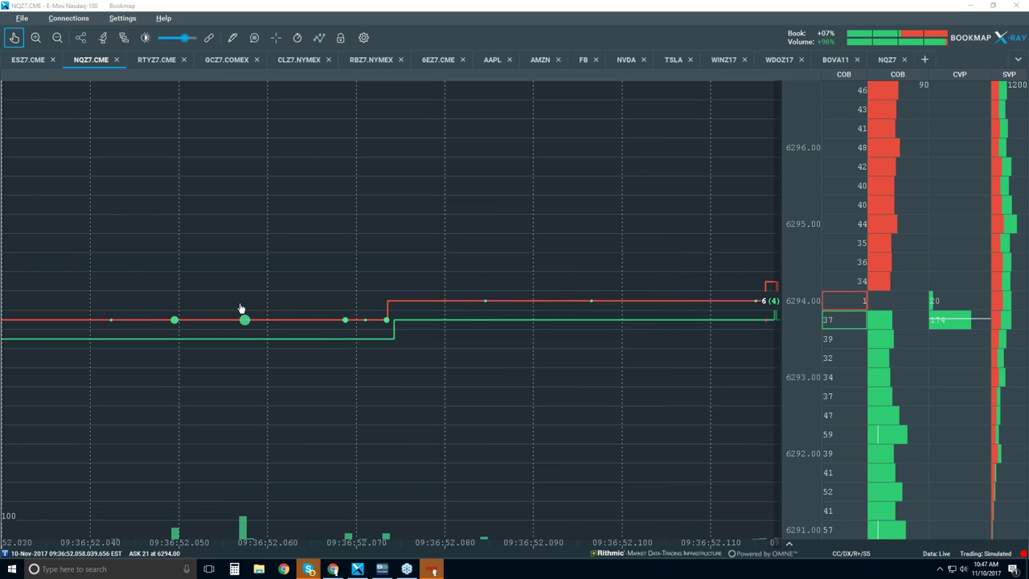
drag(436, 303, 410, 302)
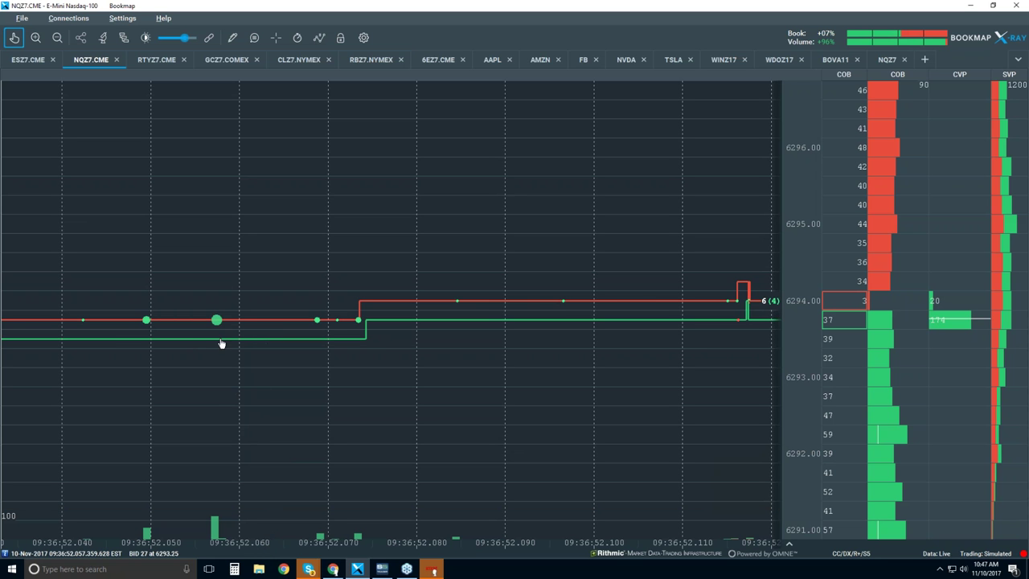
Enable data tips on the chart and inspect the largest trade dot near 09:36:52.057 down to microsecond scale.
click(254, 38)
mouse_move(217, 322)
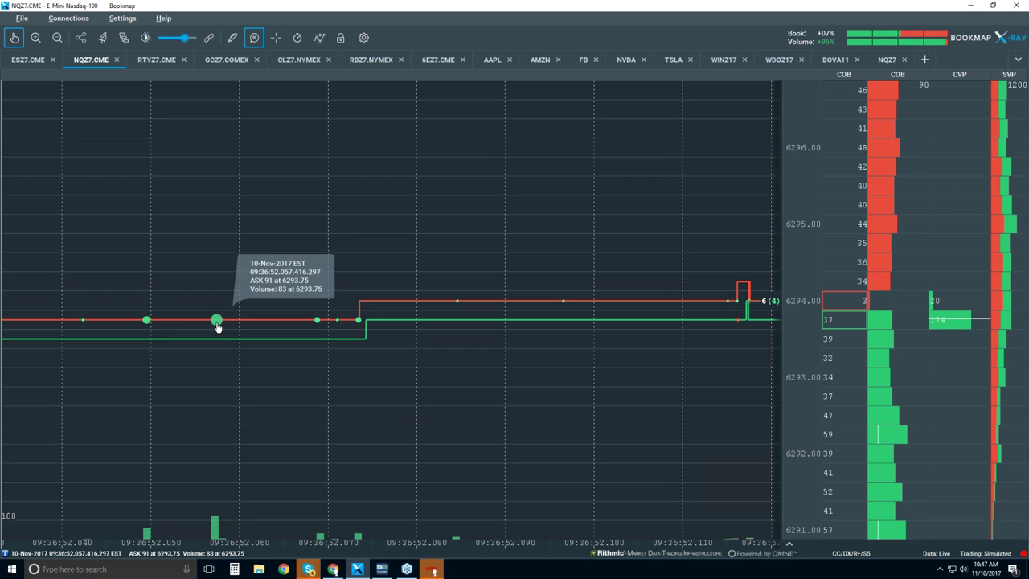
scroll(217, 321, up, 5)
scroll(215, 303, up, 10)
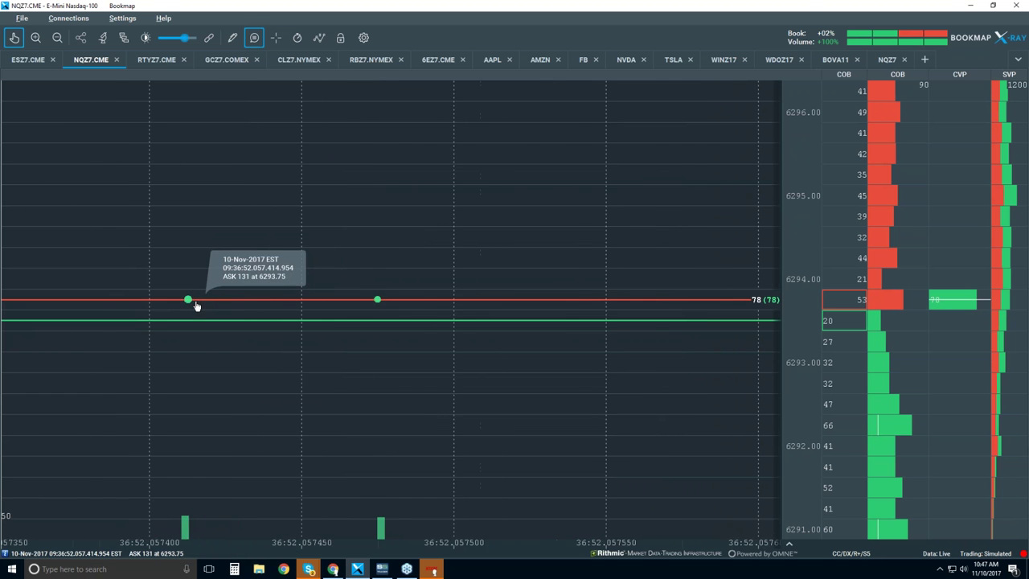
scroll(196, 306, up, 10)
scroll(129, 299, up, 3)
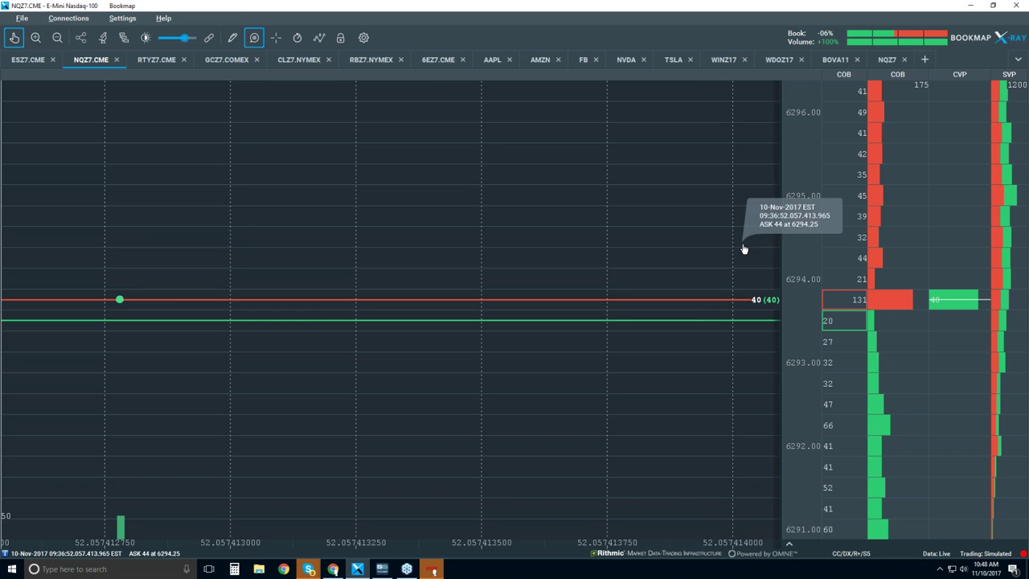
Insert a new column beside the chart-range CVP column and set it to count trades.
right_click(951, 217)
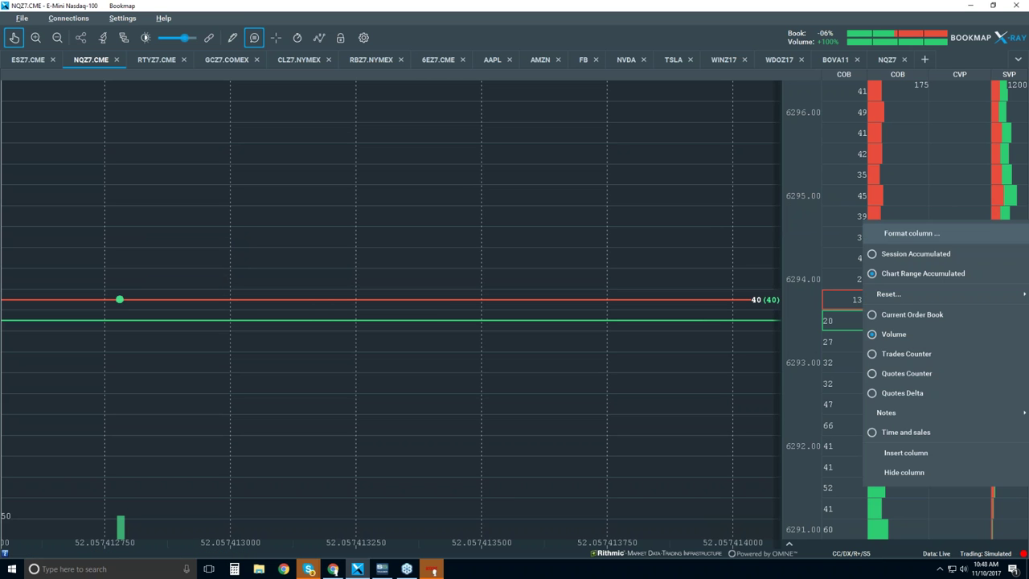
click(930, 452)
right_click(896, 236)
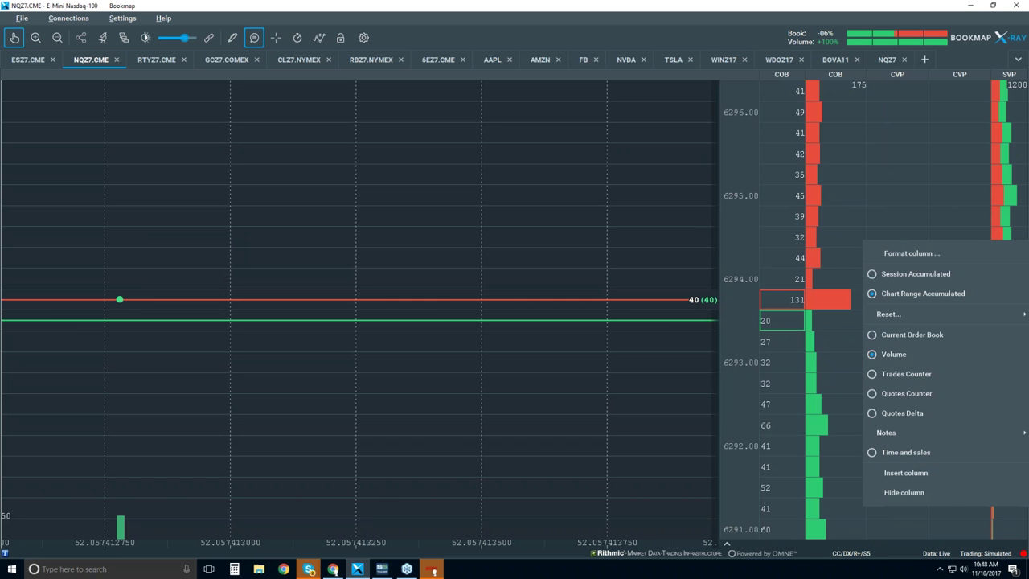
click(928, 371)
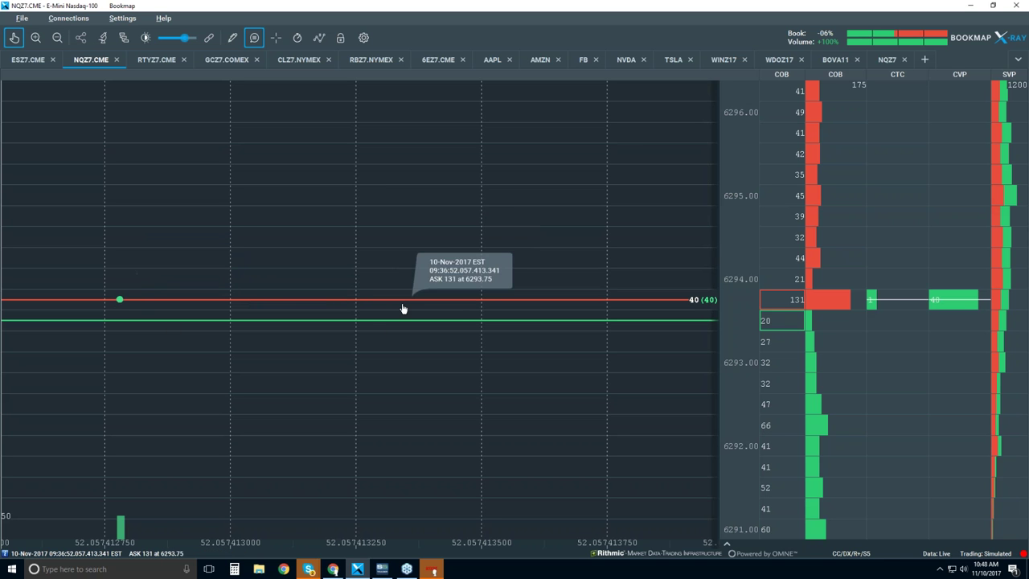
Inspect the separate trade dots at 6293.75 near 09:36:52.057 at microsecond scale, comparing their volume with the trades counter.
scroll(434, 280, down, 5)
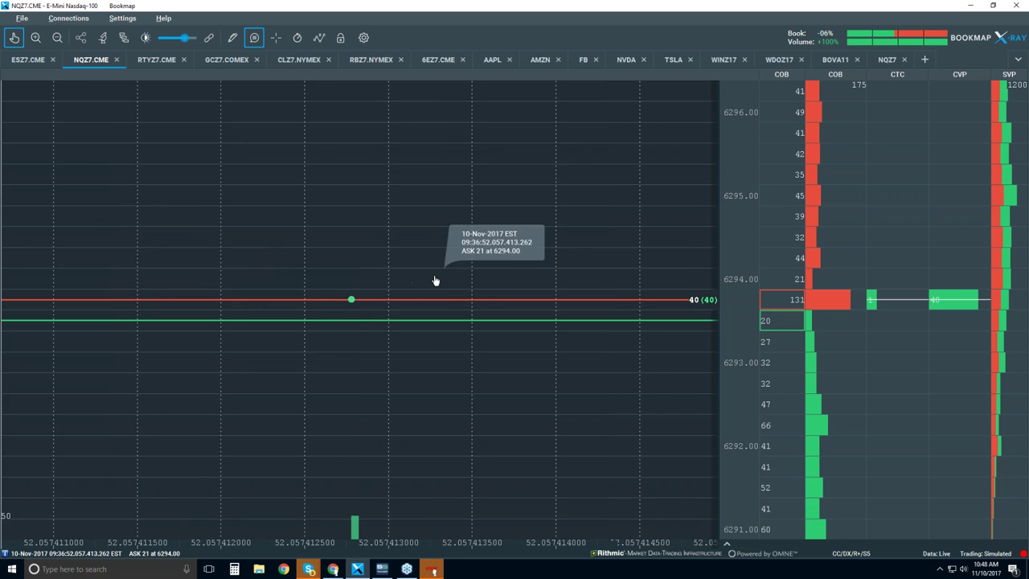
scroll(435, 279, down, 5)
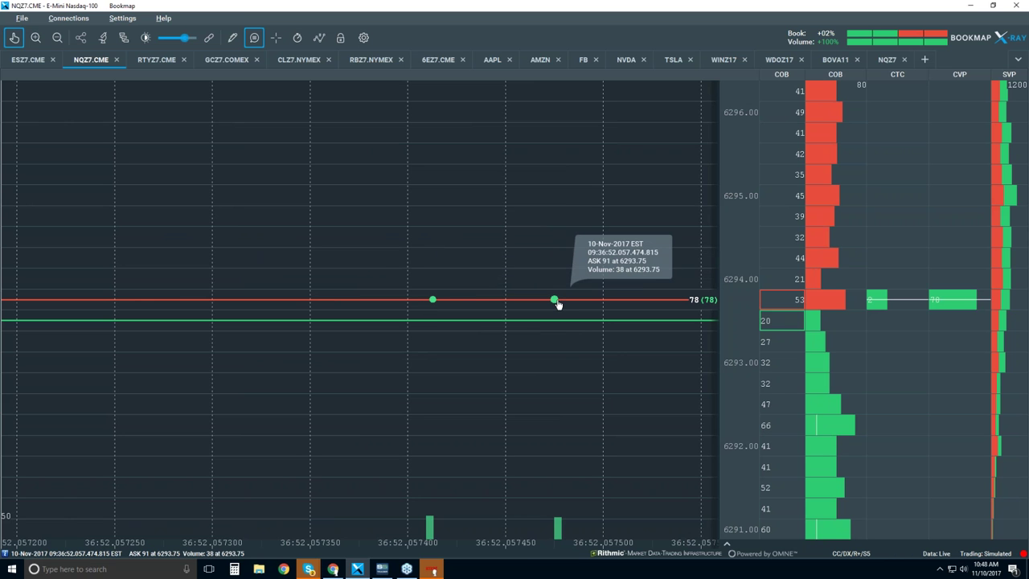
scroll(558, 302, up, 4)
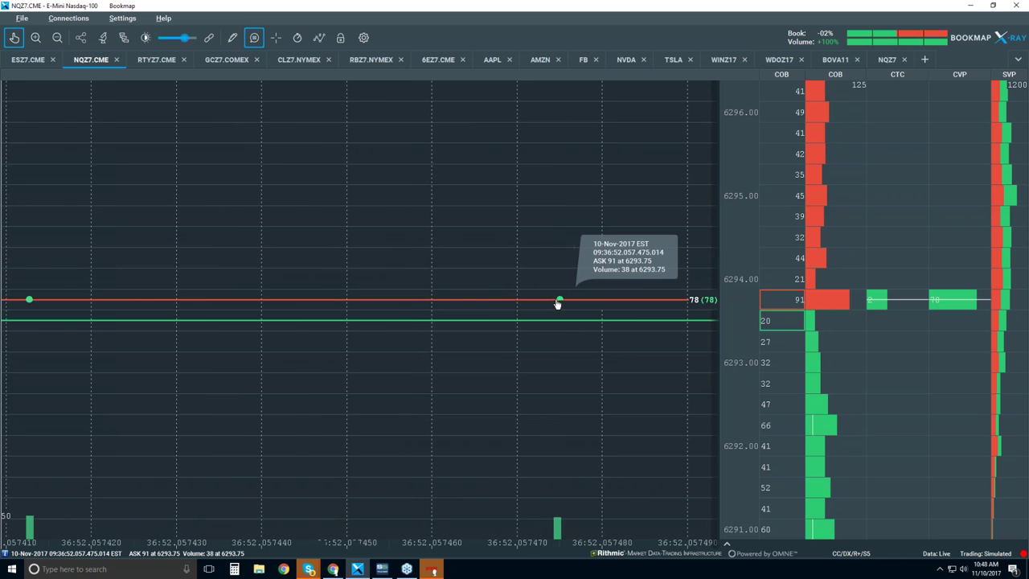
scroll(590, 302, up, 5)
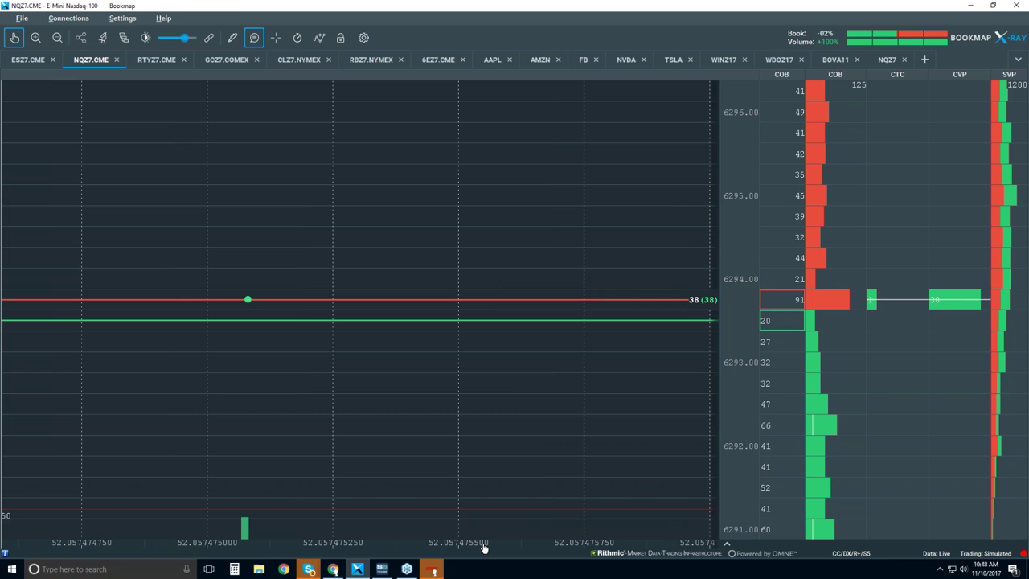
mouse_move(278, 276)
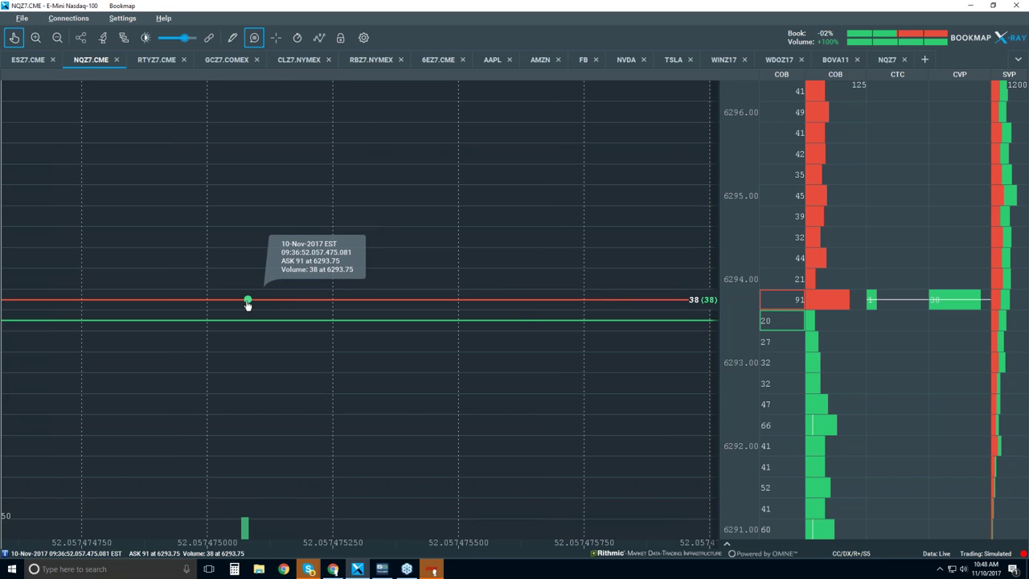
scroll(247, 303, up, 5)
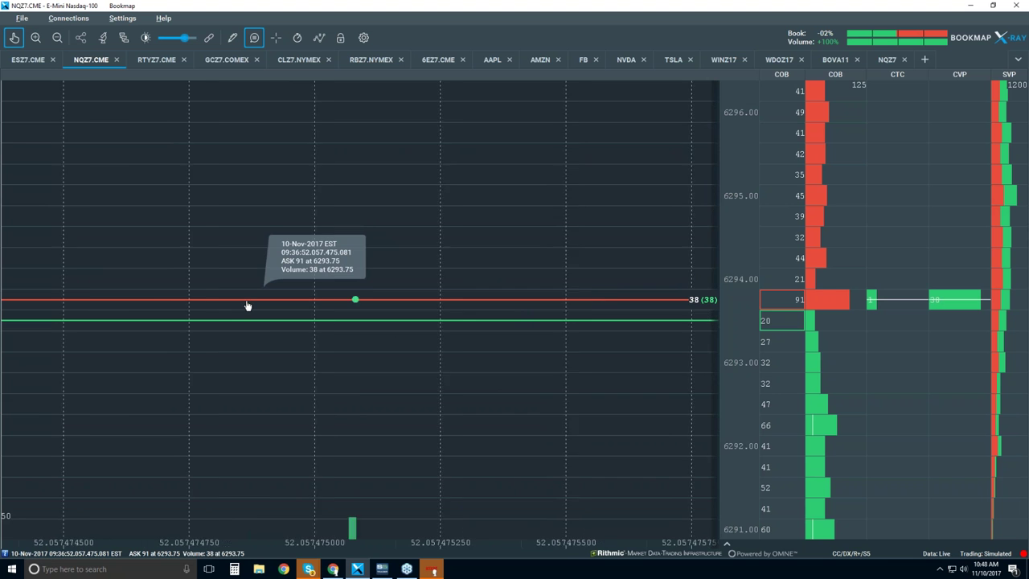
scroll(248, 304, down, 5)
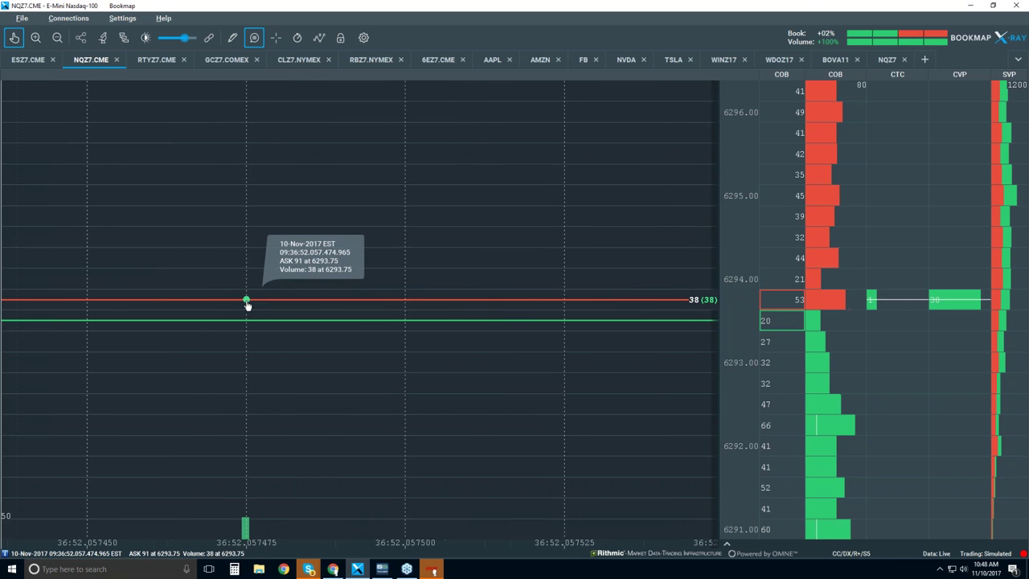
mouse_move(318, 303)
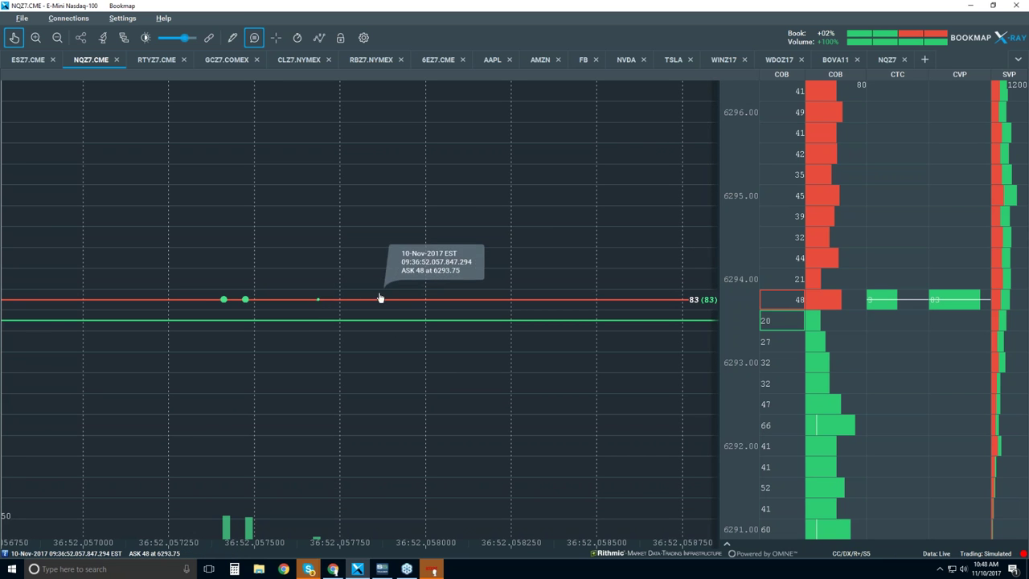
Examine the 09:36:52 volume dot in progressively wider time ranges, from milliseconds up to about 09:28 to 09:39.
mouse_move(307, 323)
scroll(389, 222, down, 3)
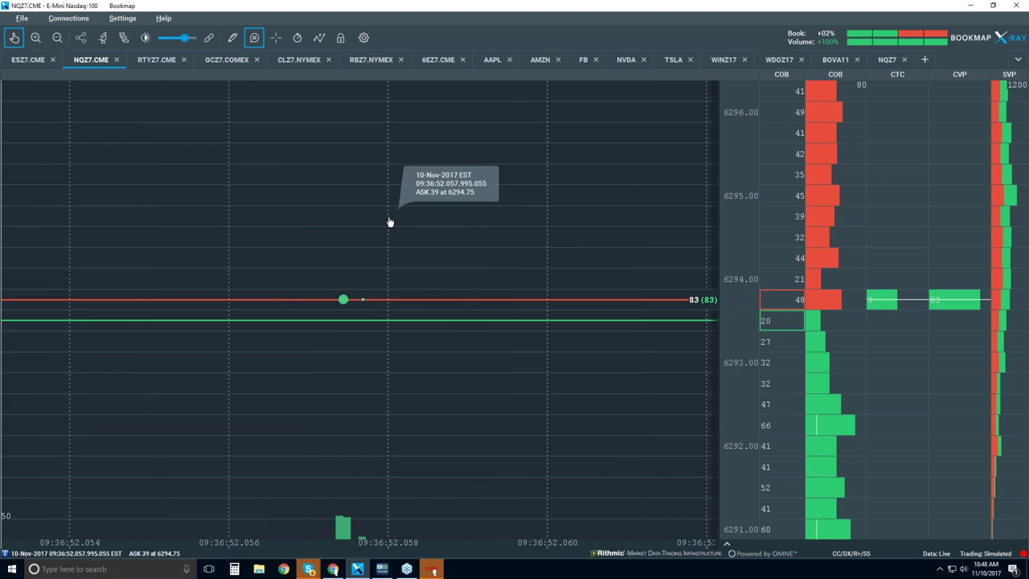
scroll(389, 222, down, 3)
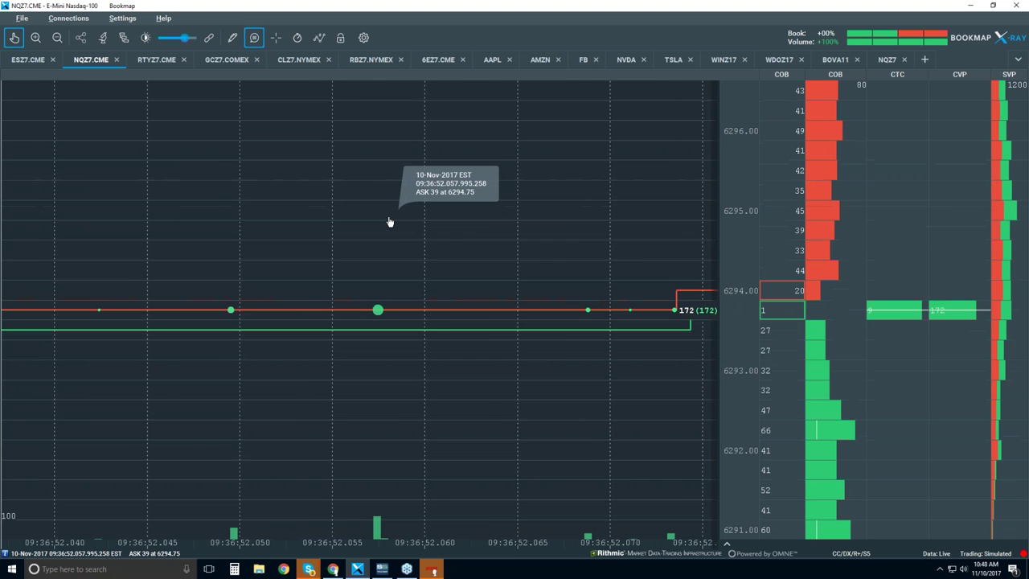
scroll(390, 222, down, 3)
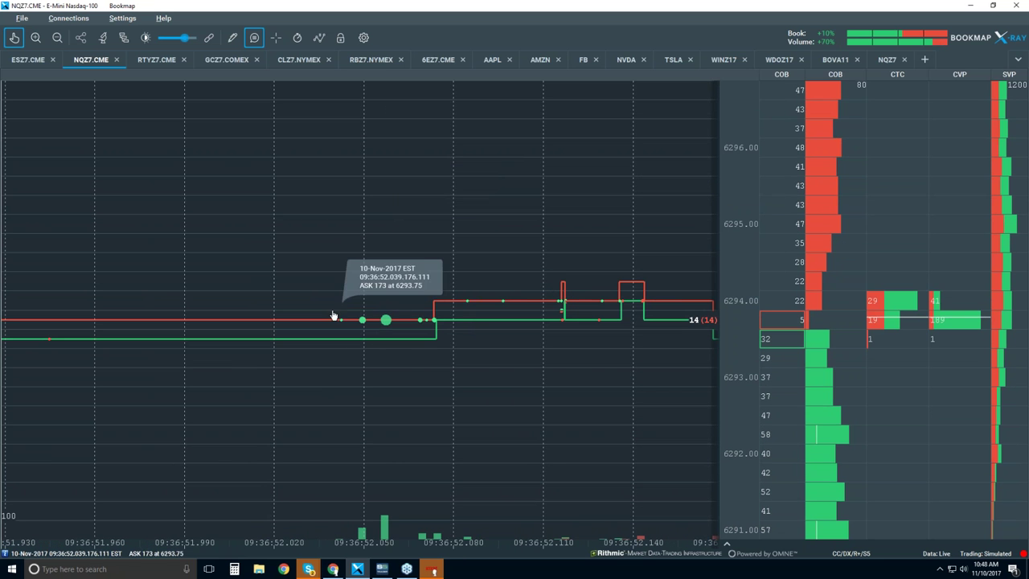
scroll(402, 289, down, 3)
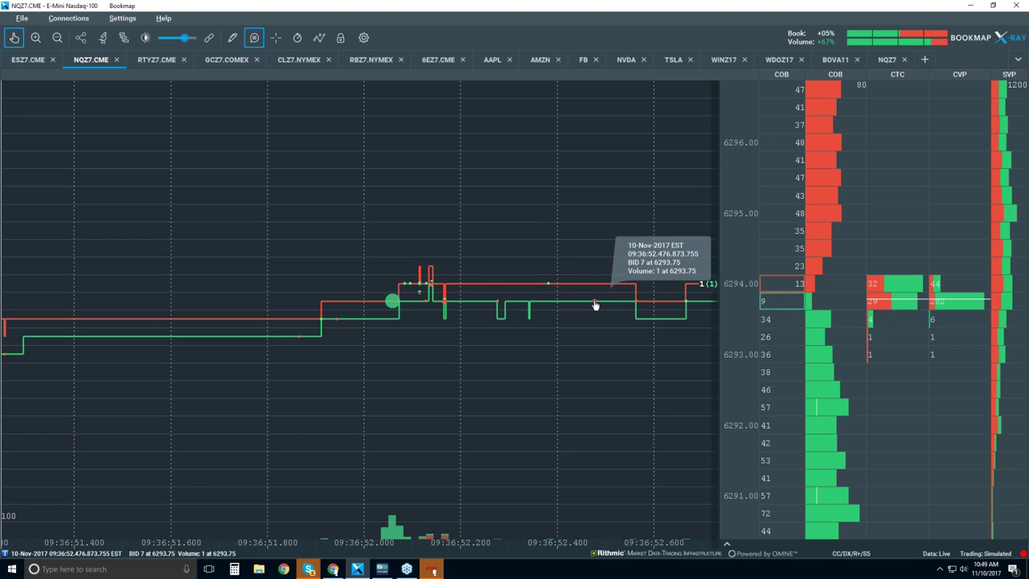
scroll(549, 340, down, 8)
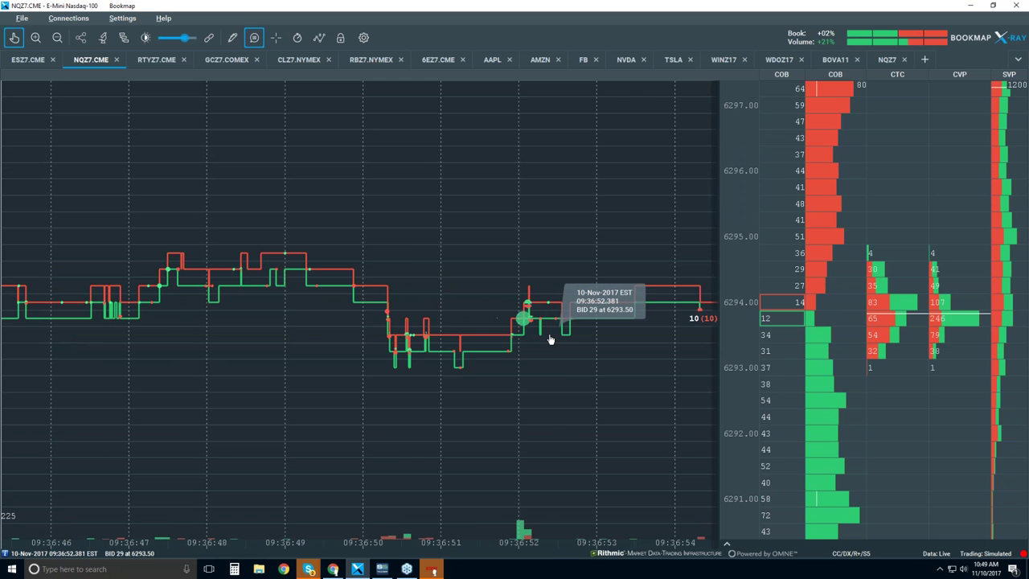
scroll(550, 339, down, 3)
scroll(546, 281, down, 3)
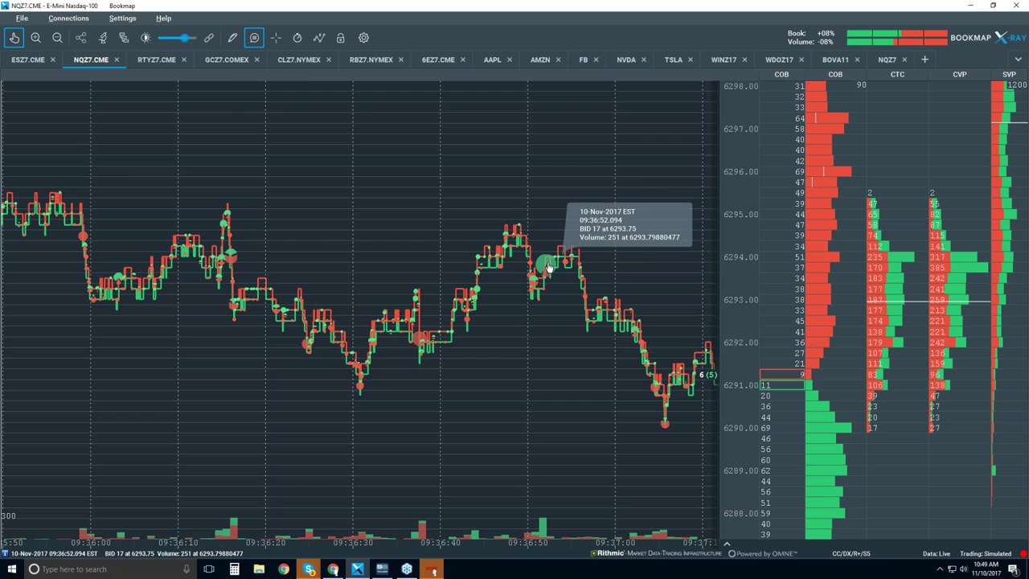
scroll(551, 298, down, 3)
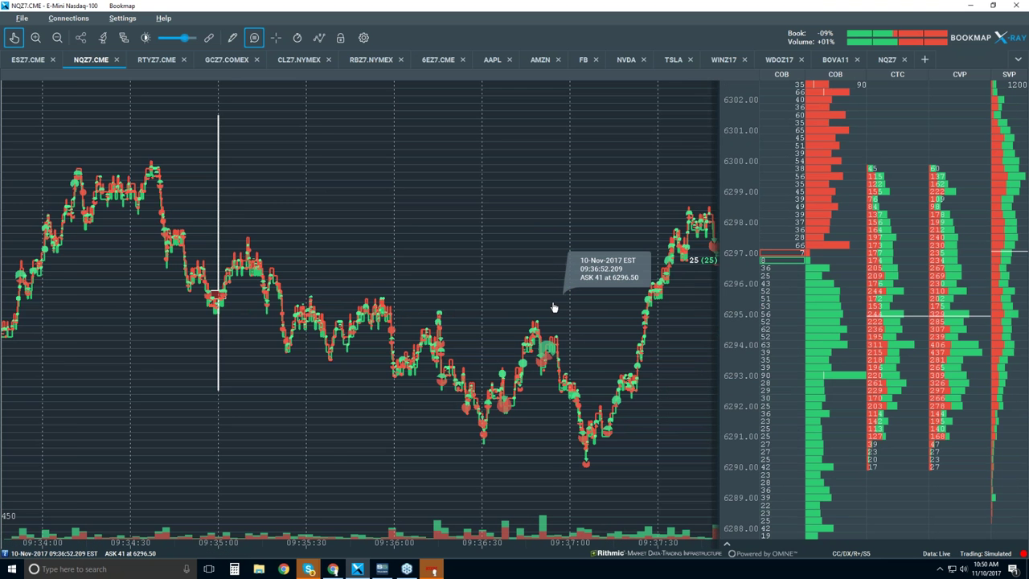
scroll(553, 307, down, 3)
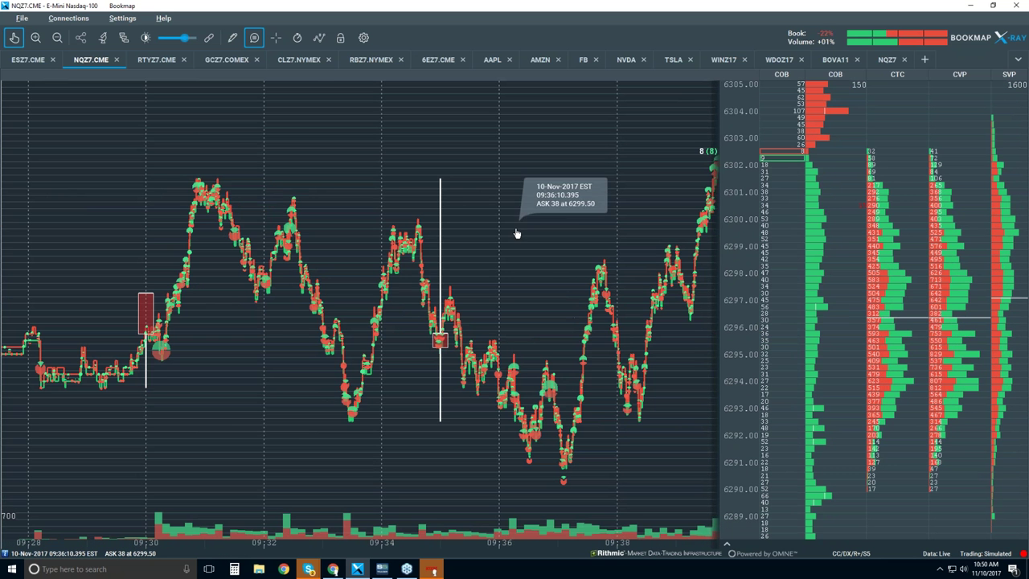
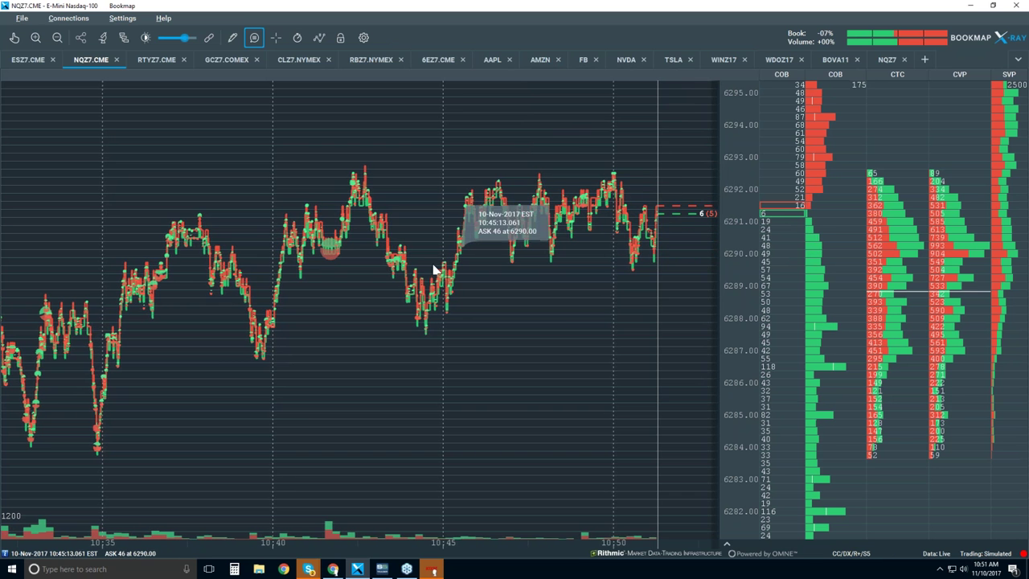
Turn off the chart's data tips and narrow the live view to roughly the last ten minutes.
click(254, 37)
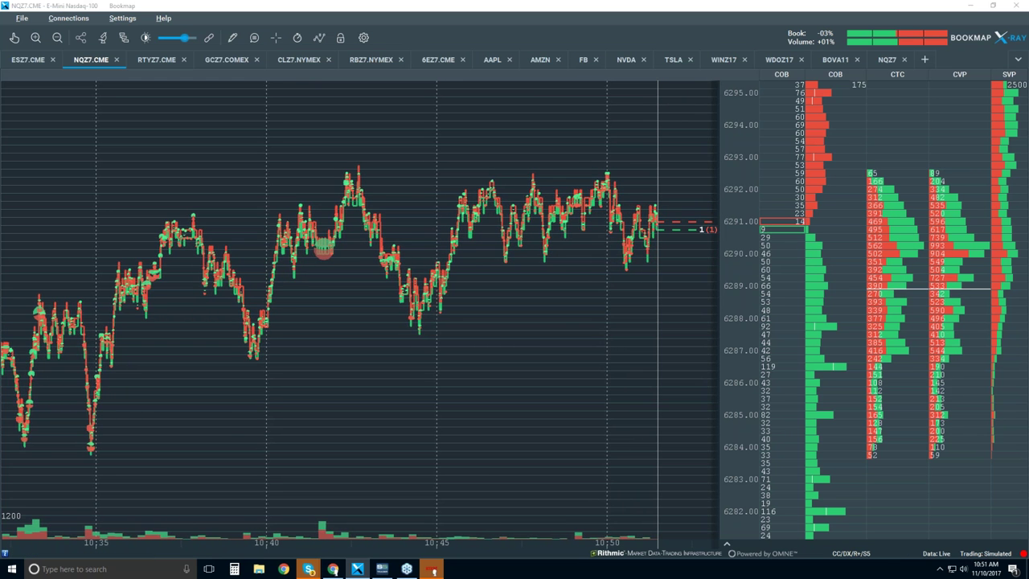
scroll(590, 145, up, 2)
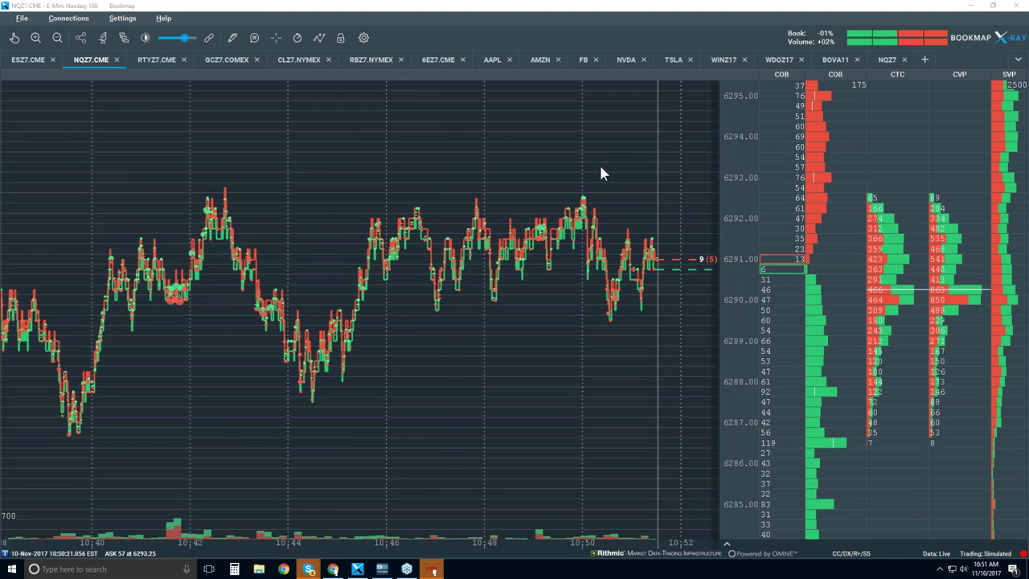
scroll(600, 168, up, 1)
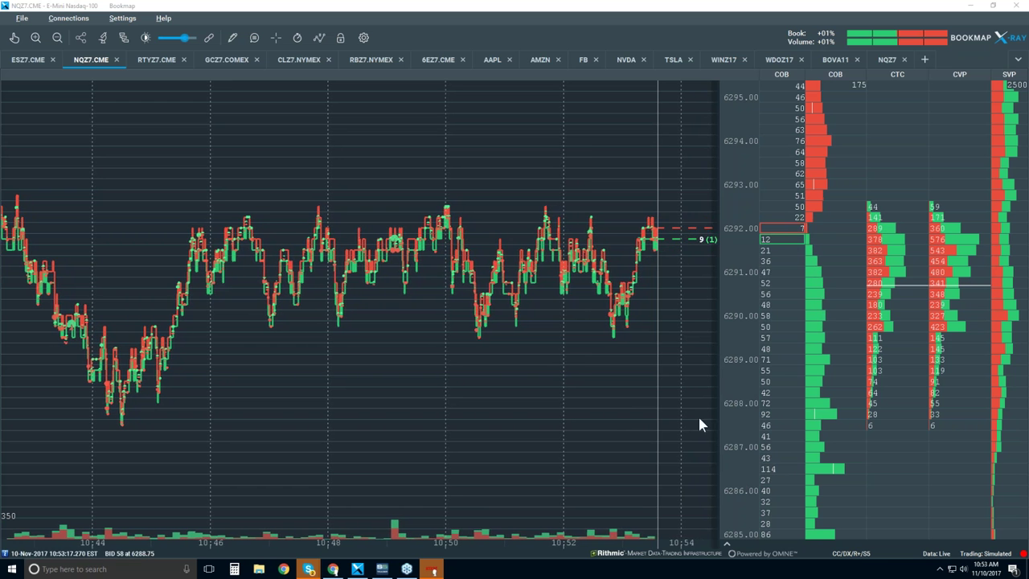
Turn on the full heatmap for the NQZ7 chart and show its liquidity levels from about 10:15 to 10:55.
click(324, 39)
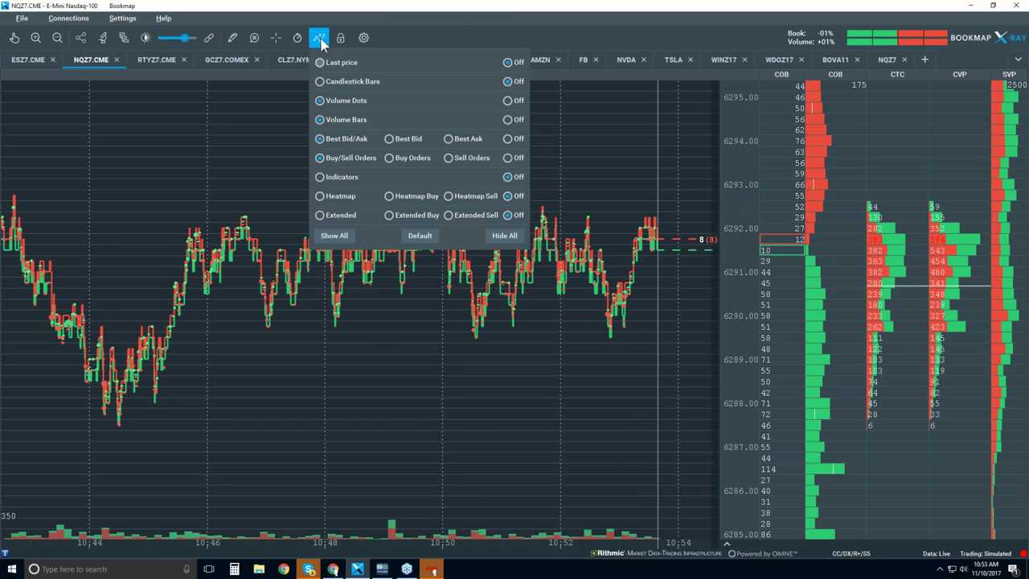
click(335, 201)
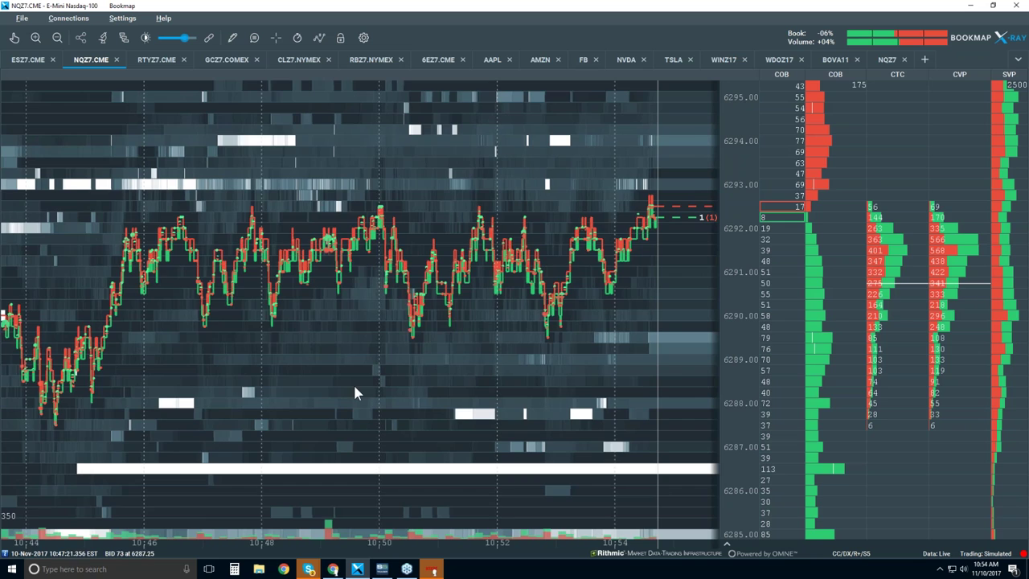
scroll(561, 324, down, 3)
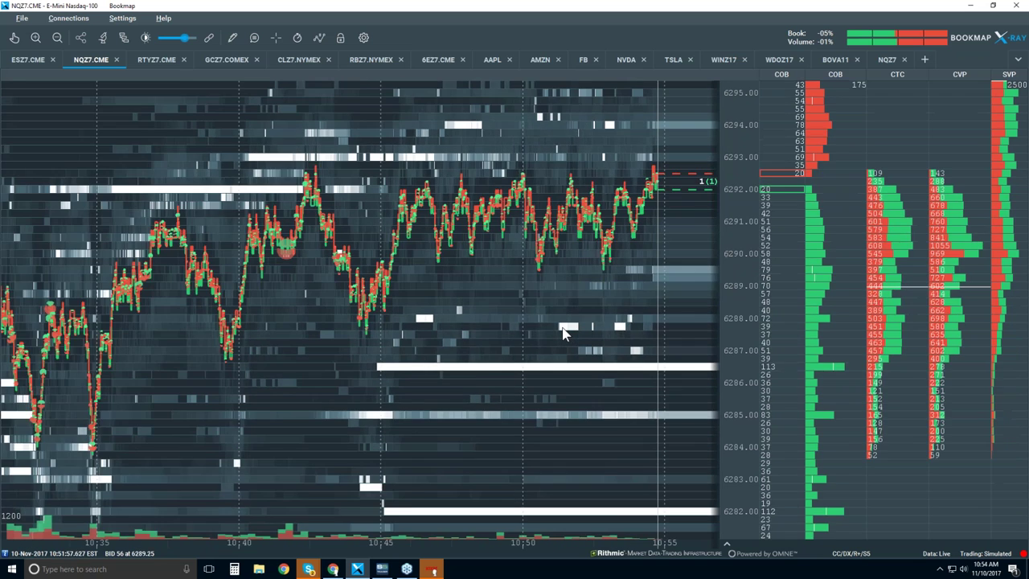
scroll(561, 328, down, 3)
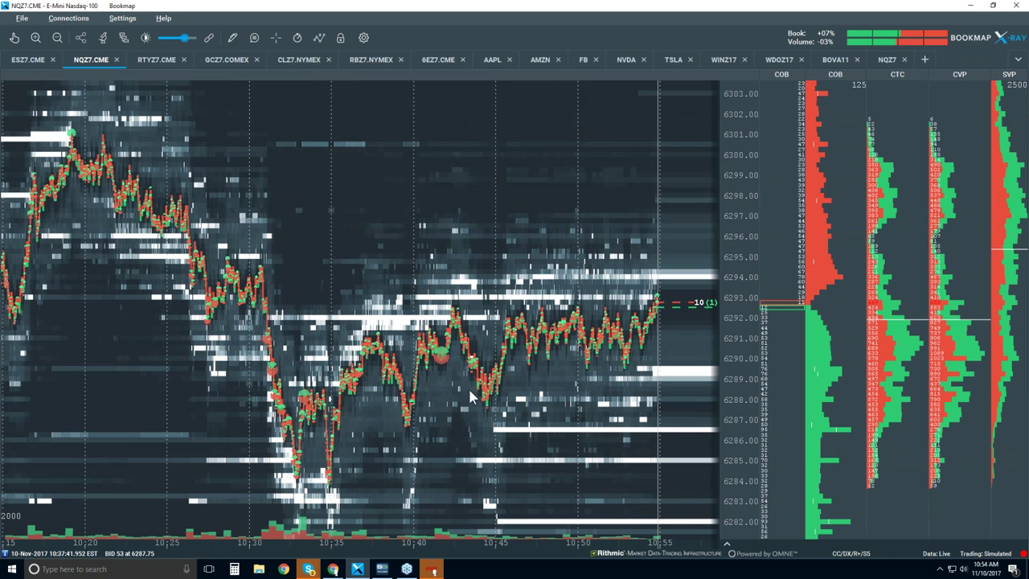
Show the cumulative volume delta pane beneath the chart and slightly reduce its height.
click(727, 548)
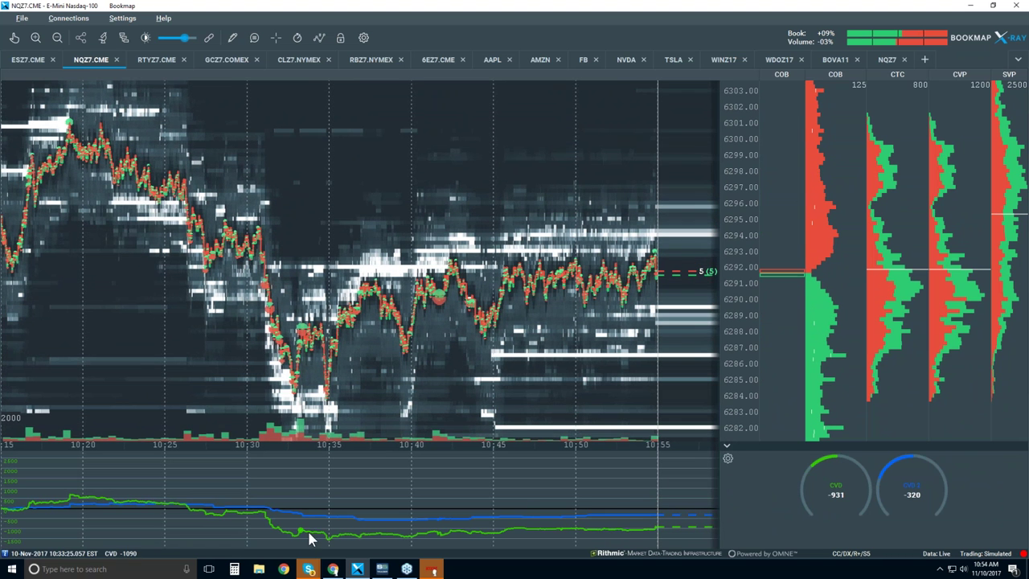
drag(723, 455, 732, 466)
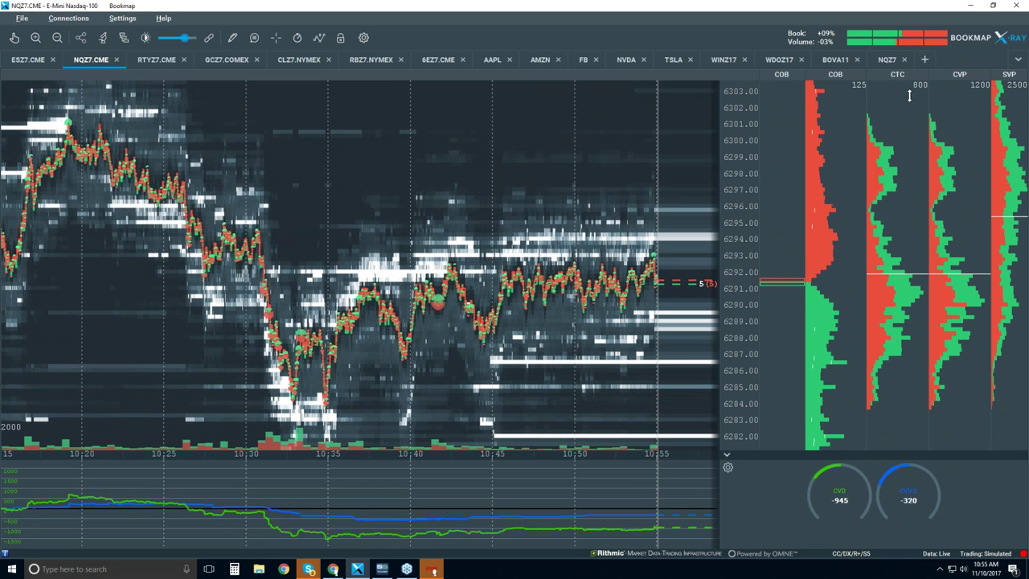
Hide the trades counter column beside the chart-range volume column.
right_click(895, 137)
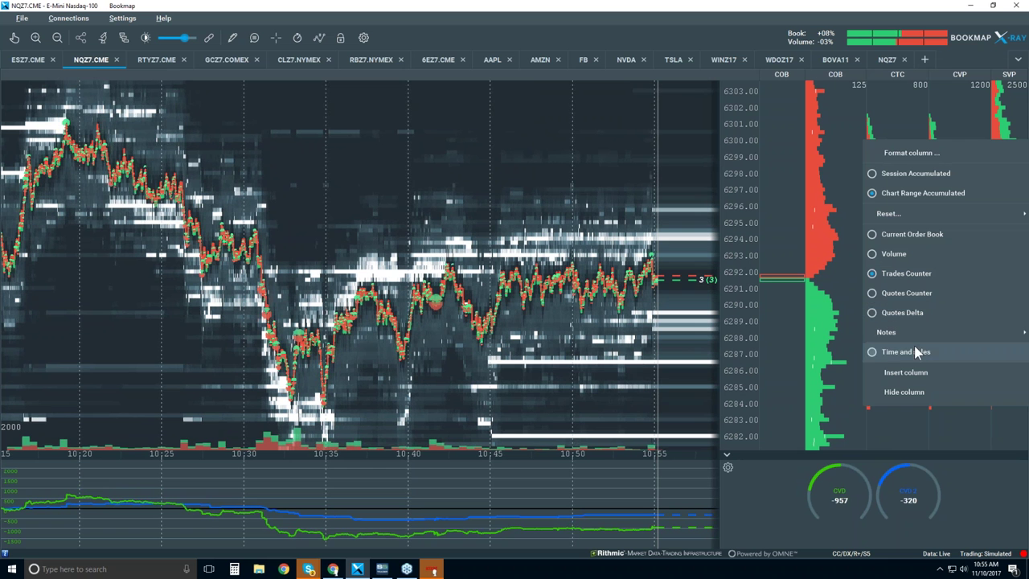
mouse_move(888, 334)
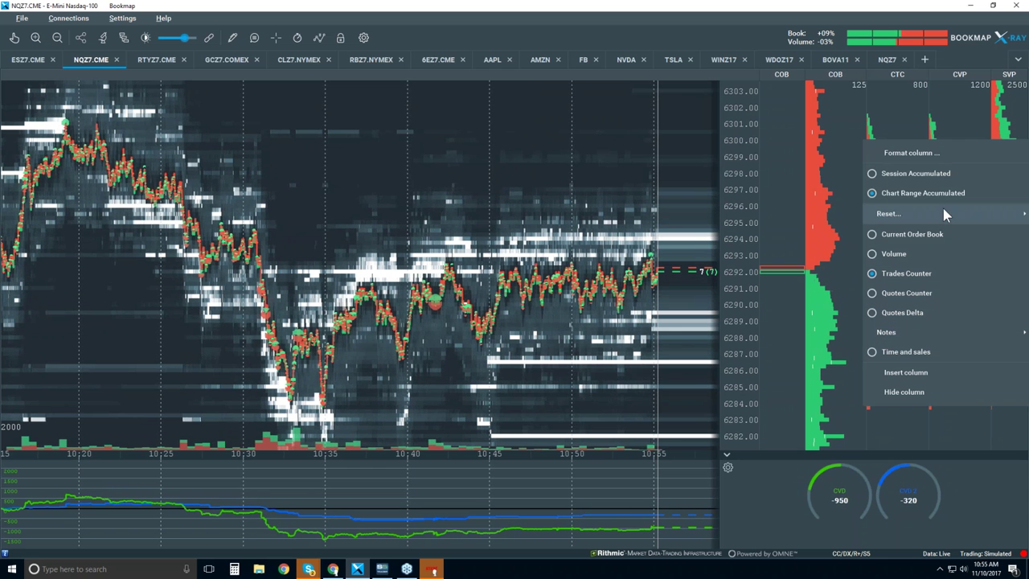
click(904, 392)
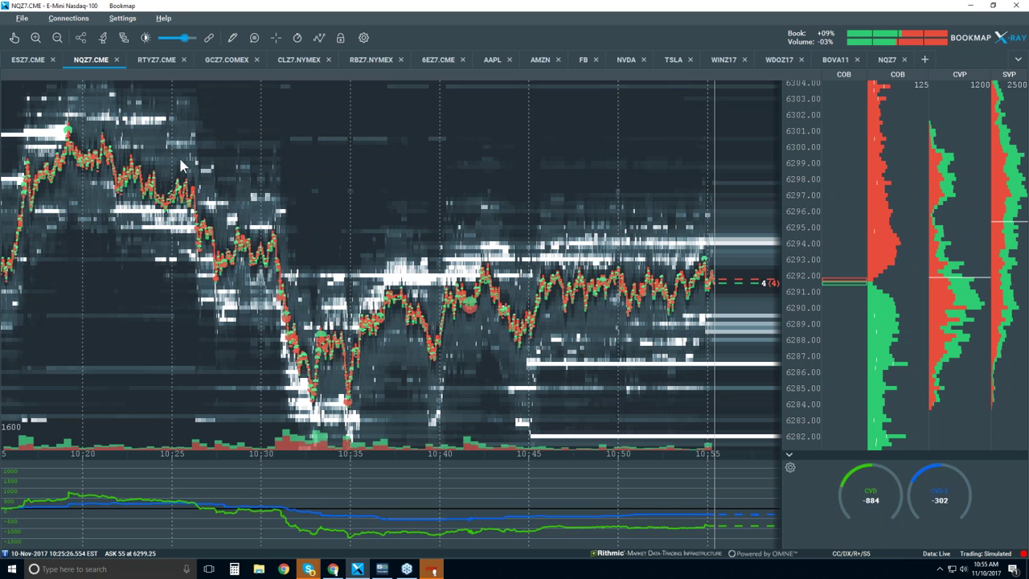
Review the NQZ7 study settings for Large Lot Tracker, Orderbook Imbalance, Volume Imbalance and Iceberg detector, and close the configuration.
click(104, 39)
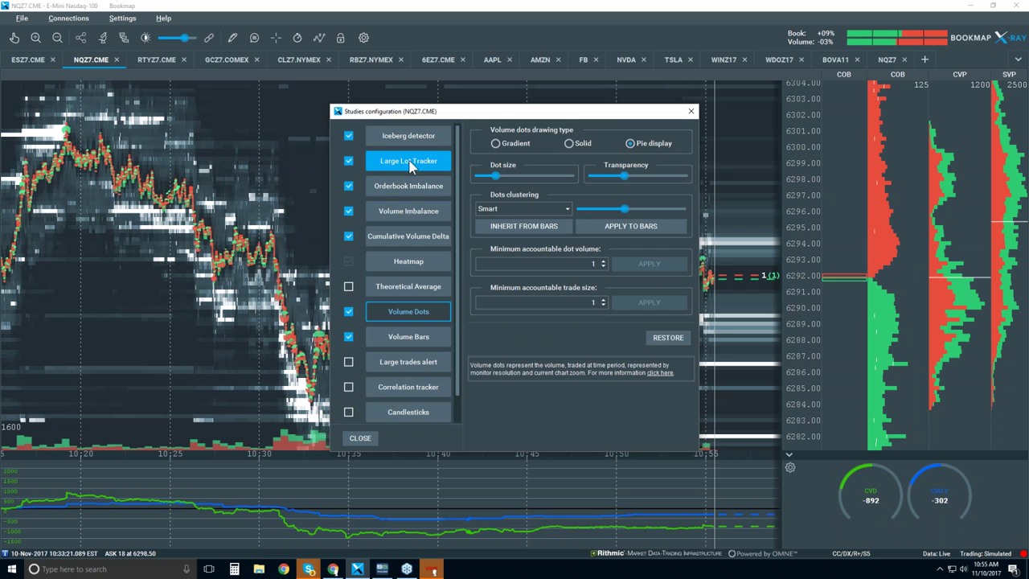
click(409, 163)
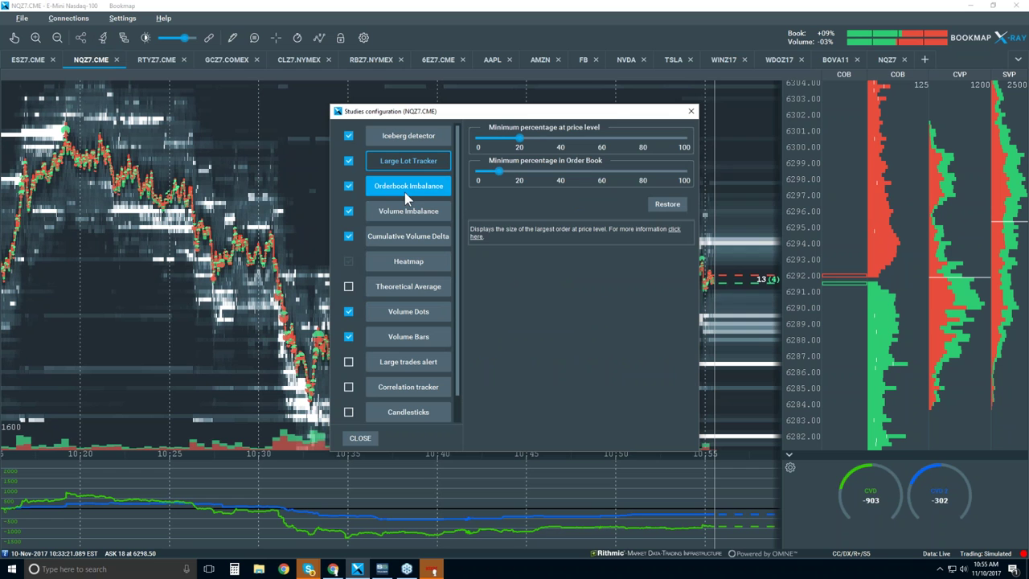
click(405, 188)
click(410, 208)
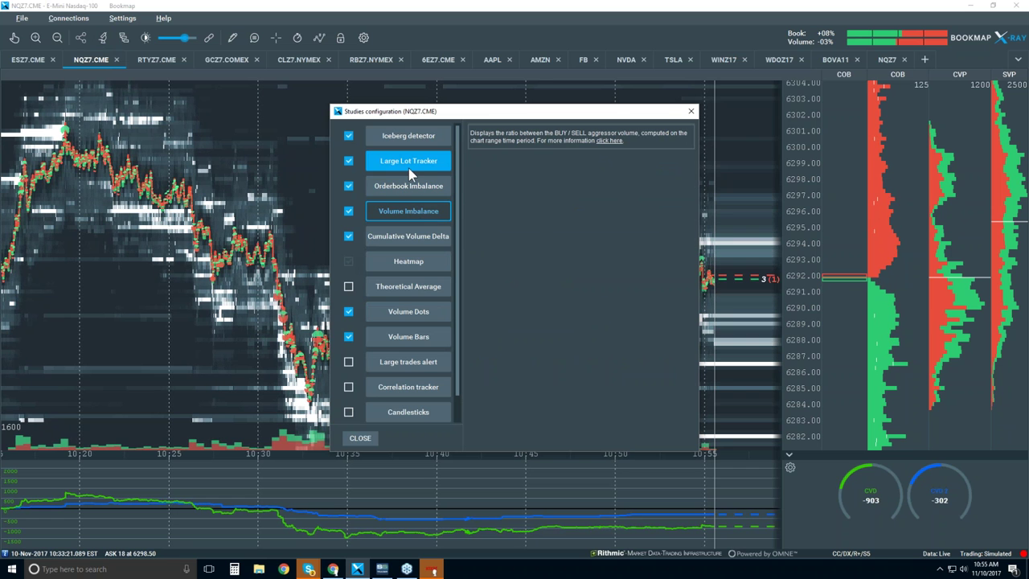
click(407, 164)
click(405, 136)
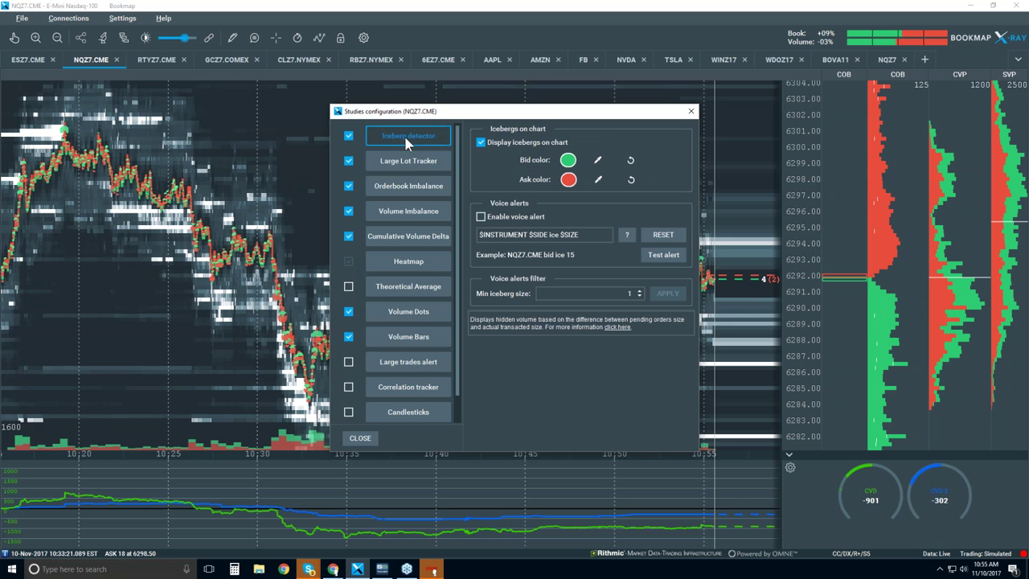
click(690, 111)
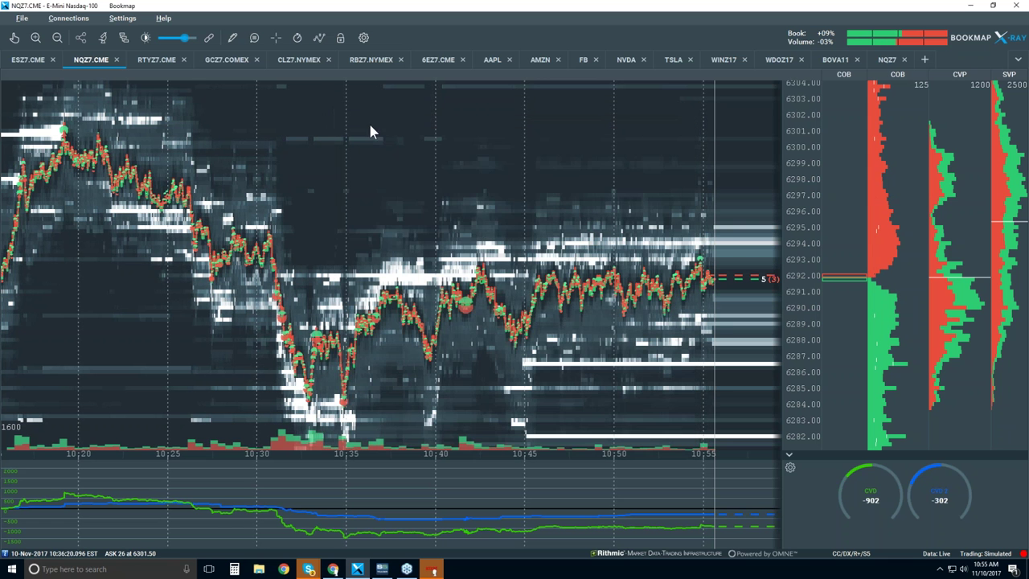
Show the red and green number labels at the price line's swing highs and lows on the NQZ7 chart.
click(319, 39)
click(331, 177)
click(487, 340)
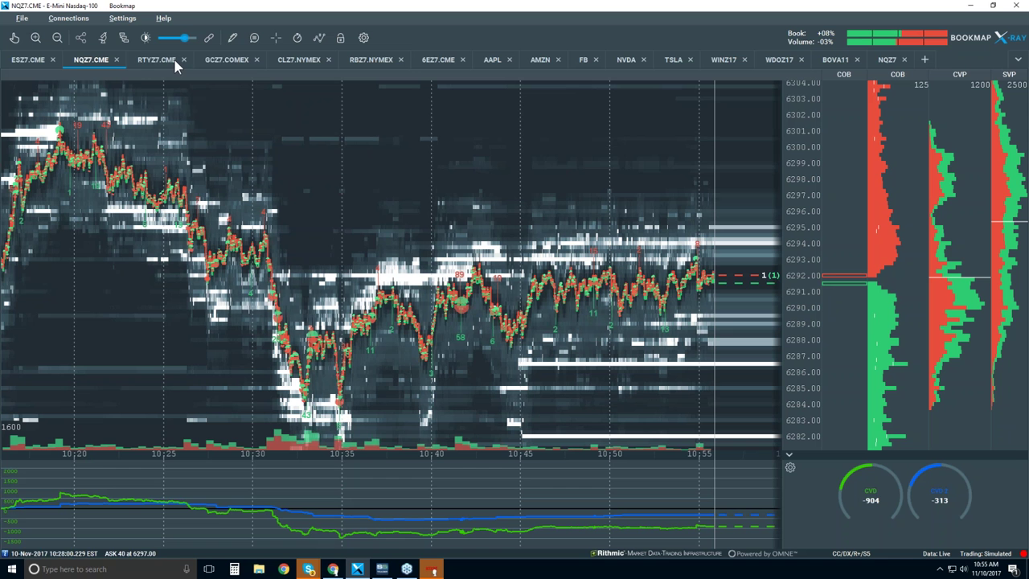
Examine the Chase, Escape and Execute add-ons in the NQZ7 API add-ons configuration, and close it.
click(128, 35)
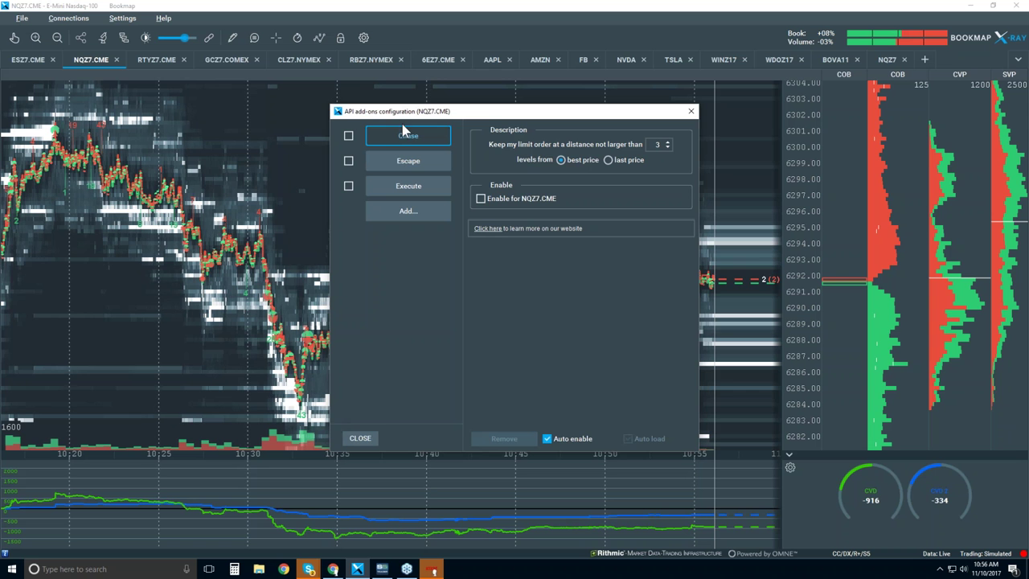
drag(490, 117, 382, 110)
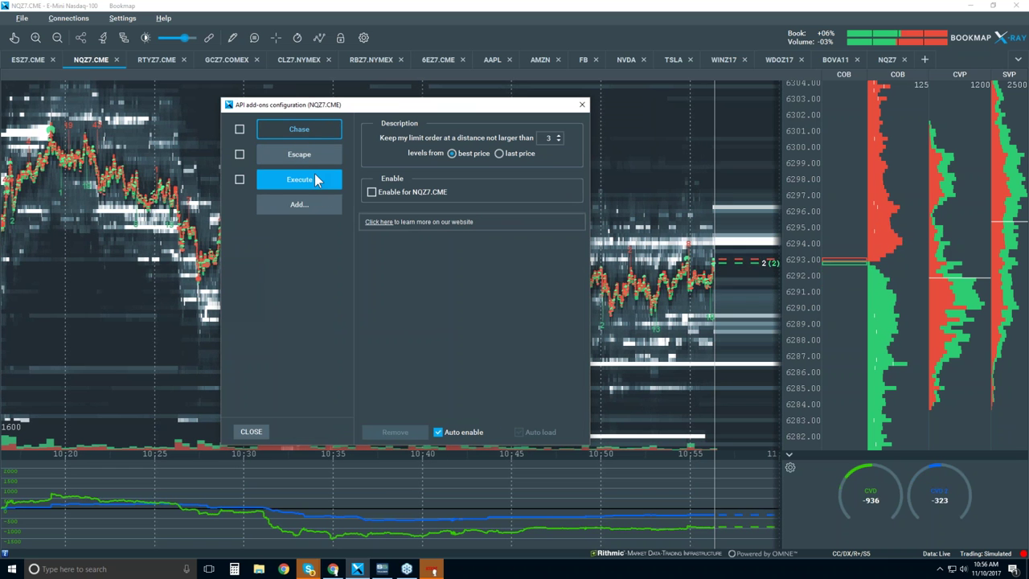
drag(364, 110, 353, 111)
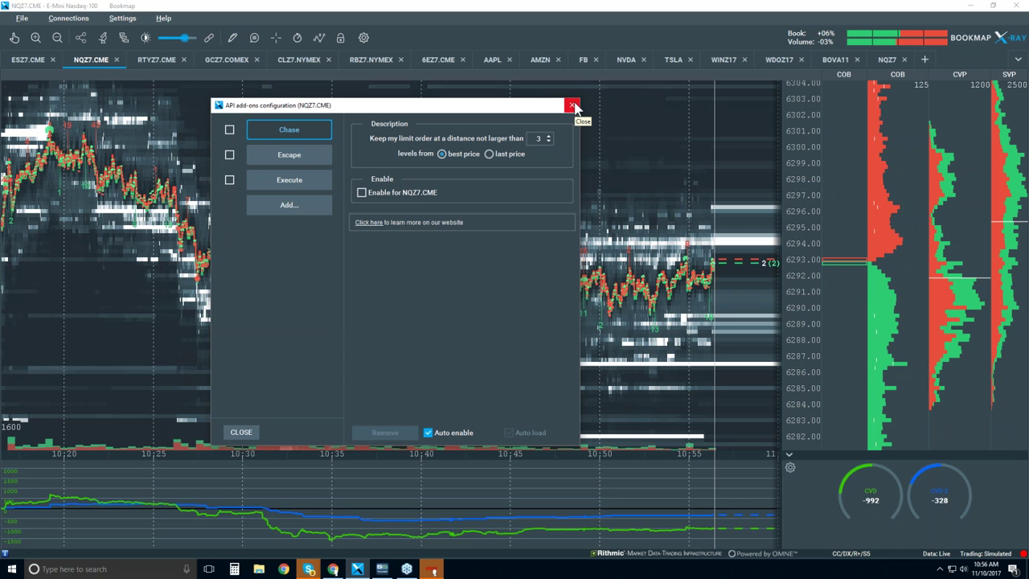
click(571, 105)
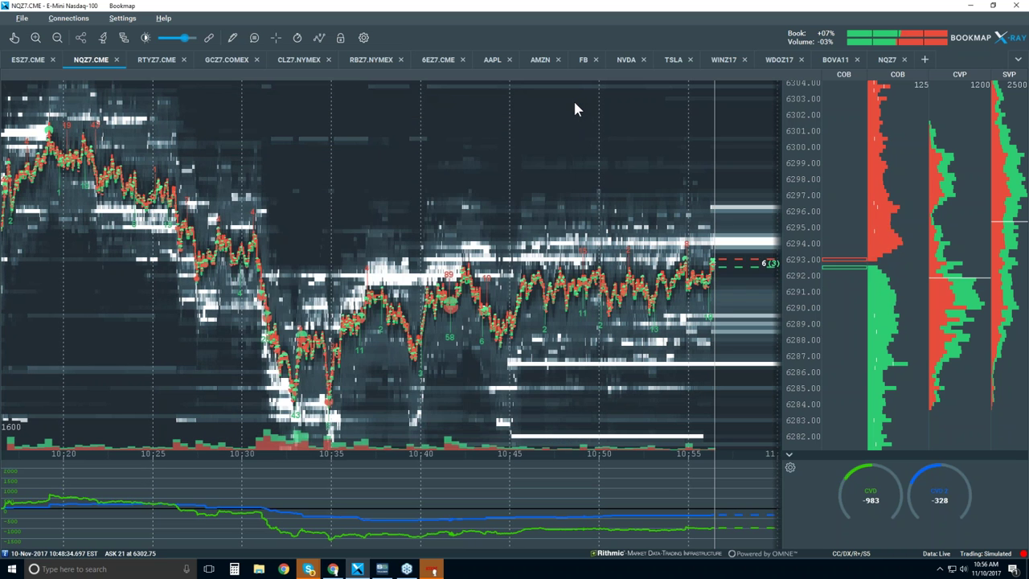